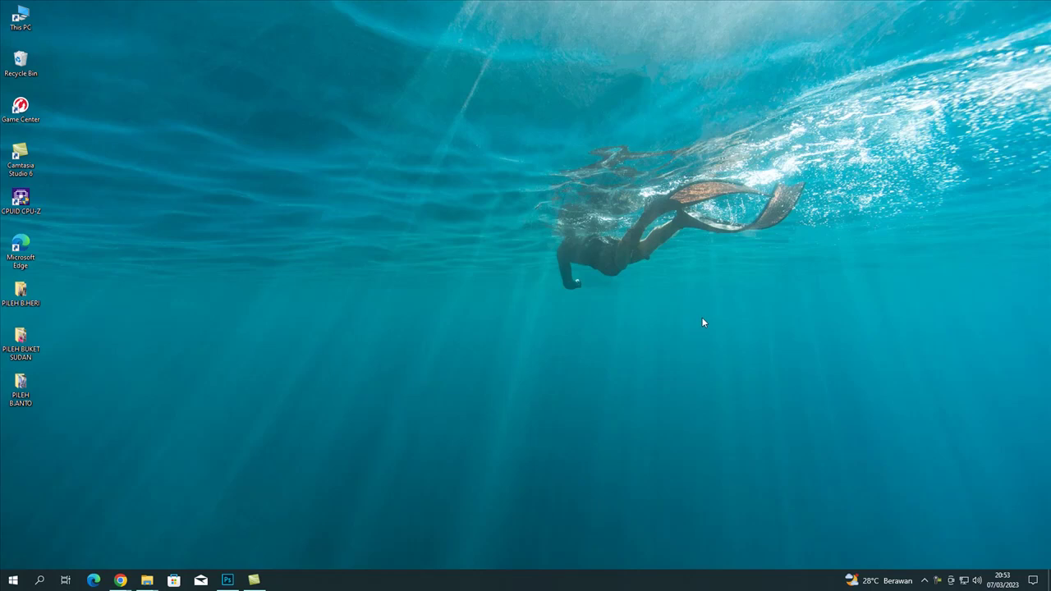
- Duplicate the portrait onto Layer 1 and crop it to 8 x 12 in around the two women
click(227, 580)
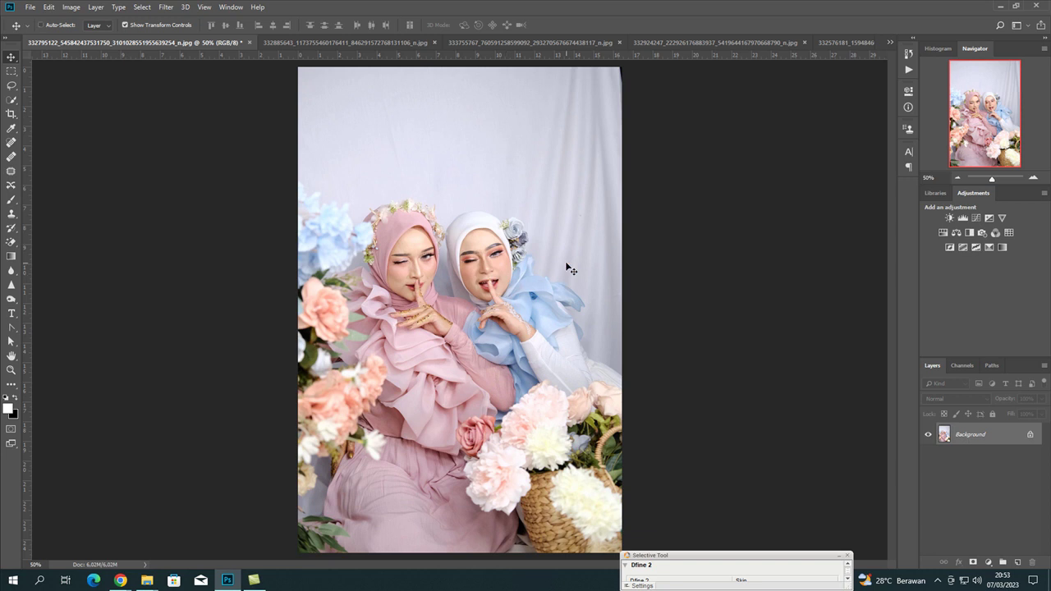
key(ctrl+j)
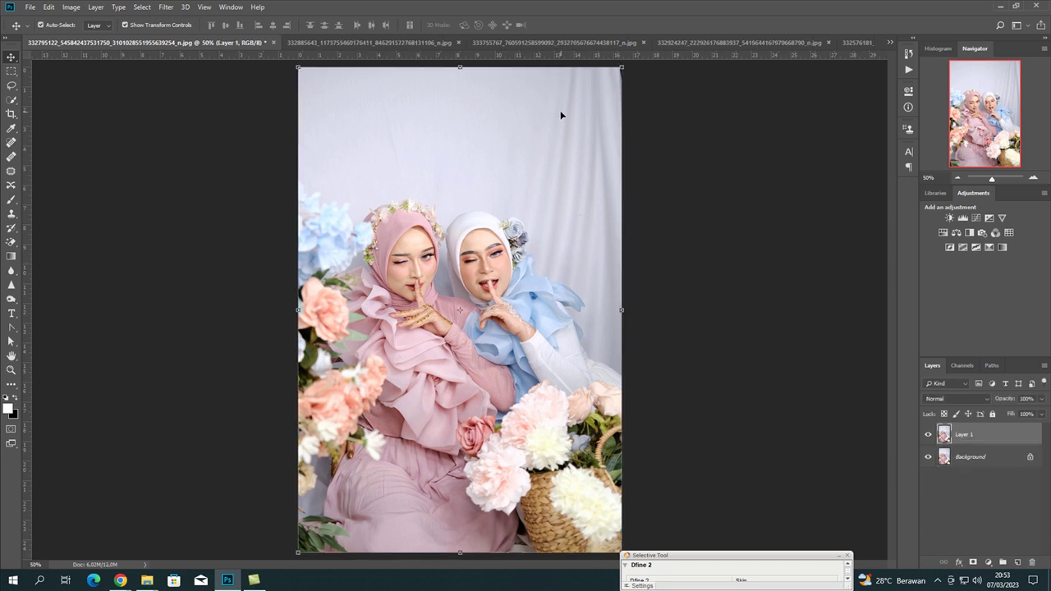
key(c)
drag(622, 64, 622, 85)
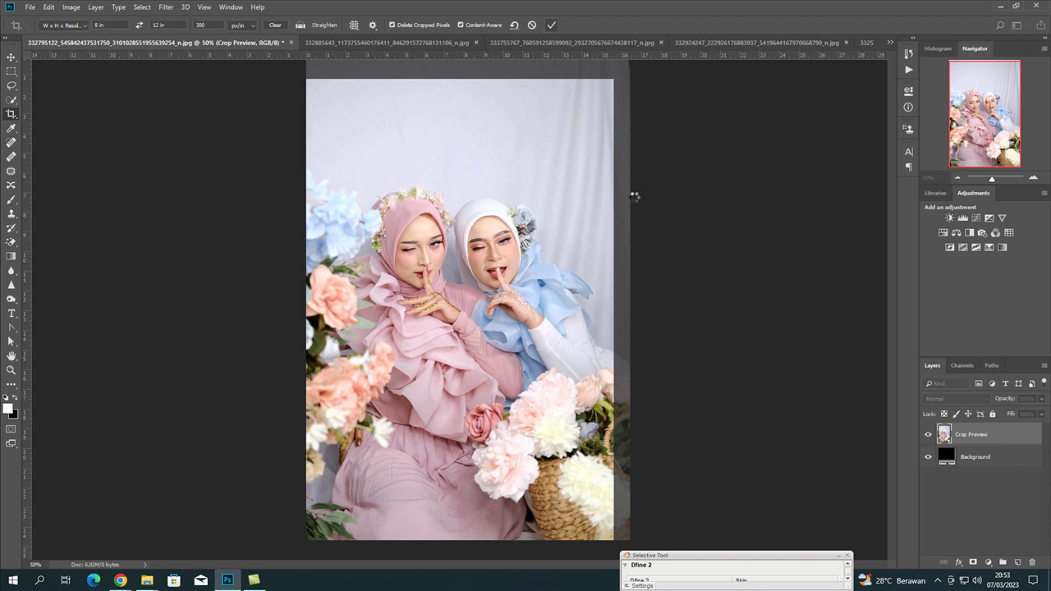
key(Return)
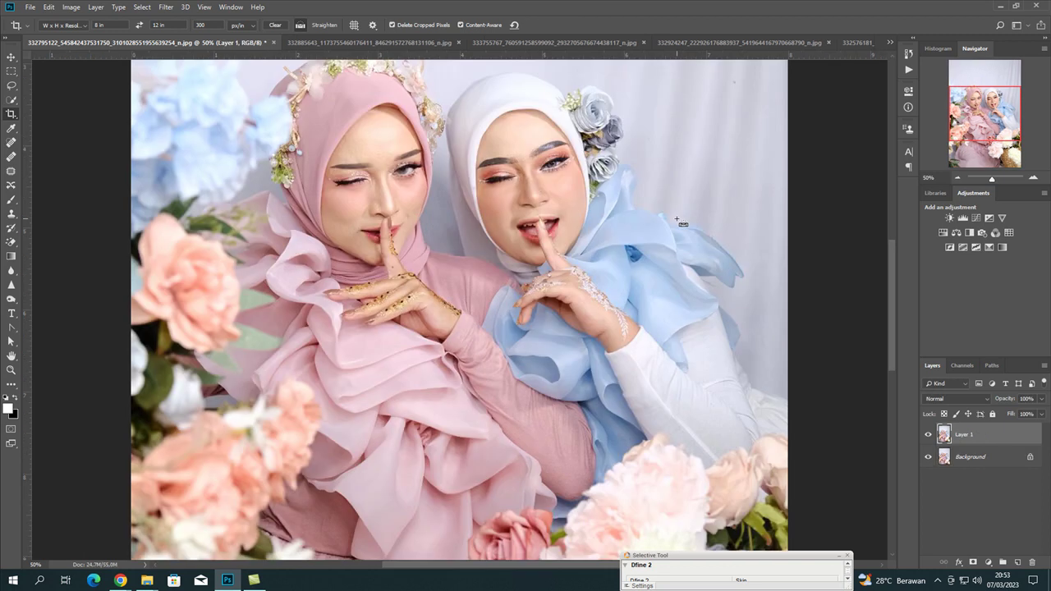
- Fit the cropped photo at 25% and open the Camera Raw filter
key(ctrl+minus)
key(ctrl+minus)
key(ctrl+minus)
key(ctrl+plus)
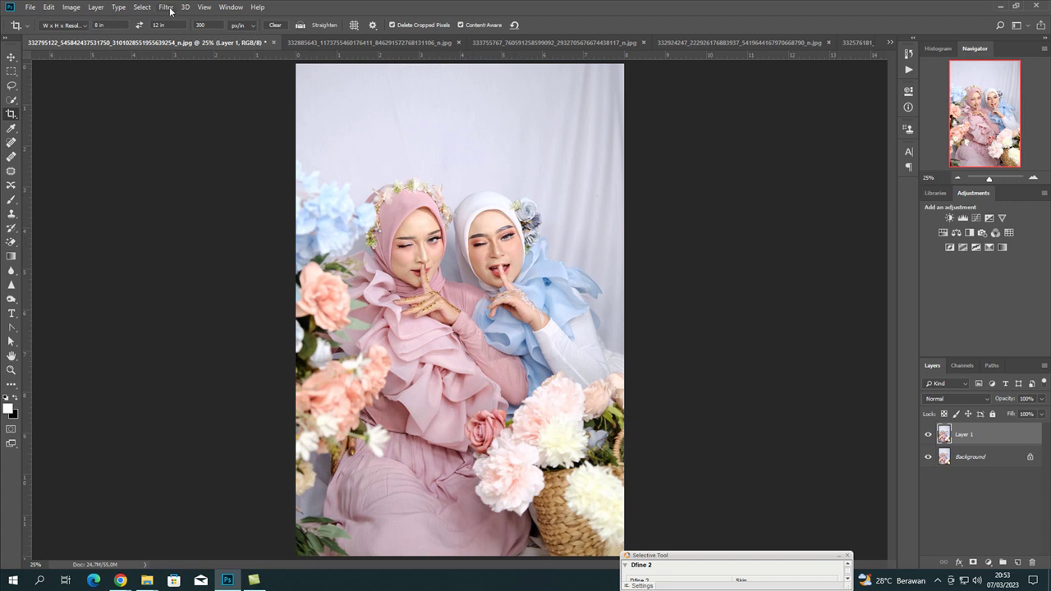
click(167, 9)
click(194, 73)
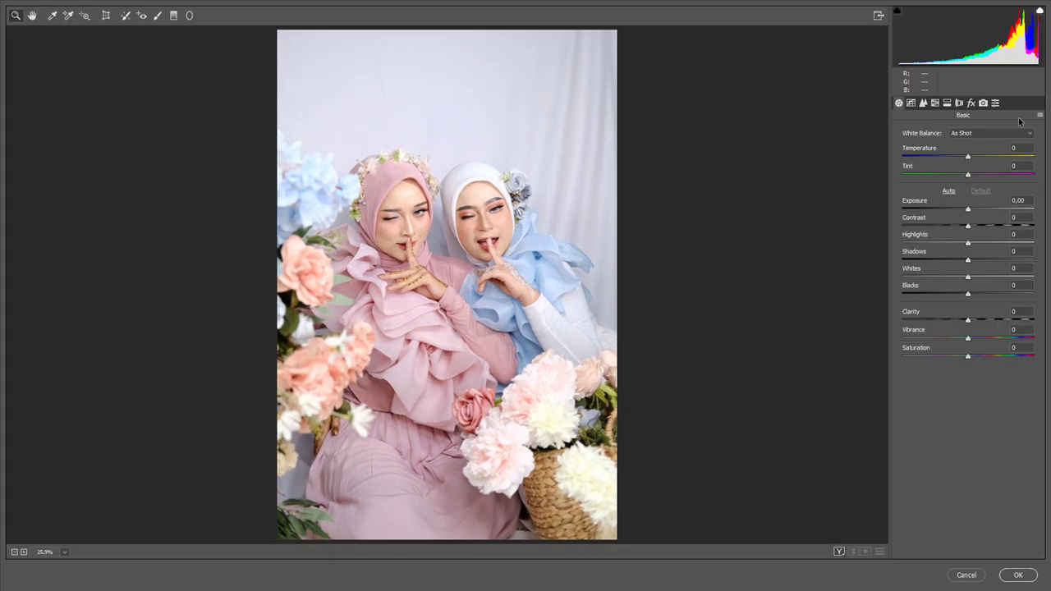
- Load the previous conversion, then set Exposure +0.15, Highlights -87, Whites -71, Vibrance +7
click(1040, 115)
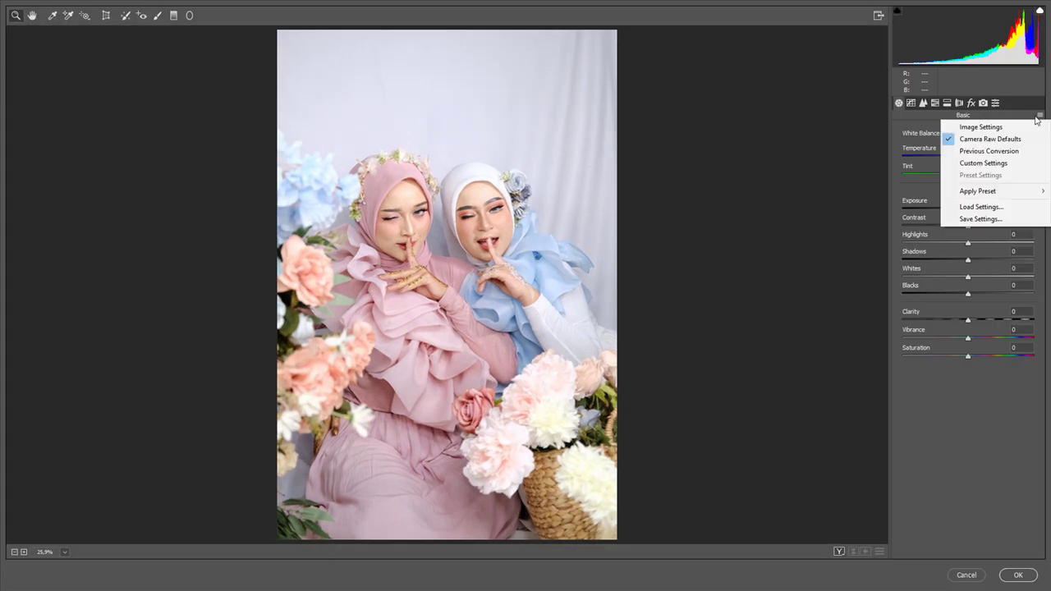
click(998, 145)
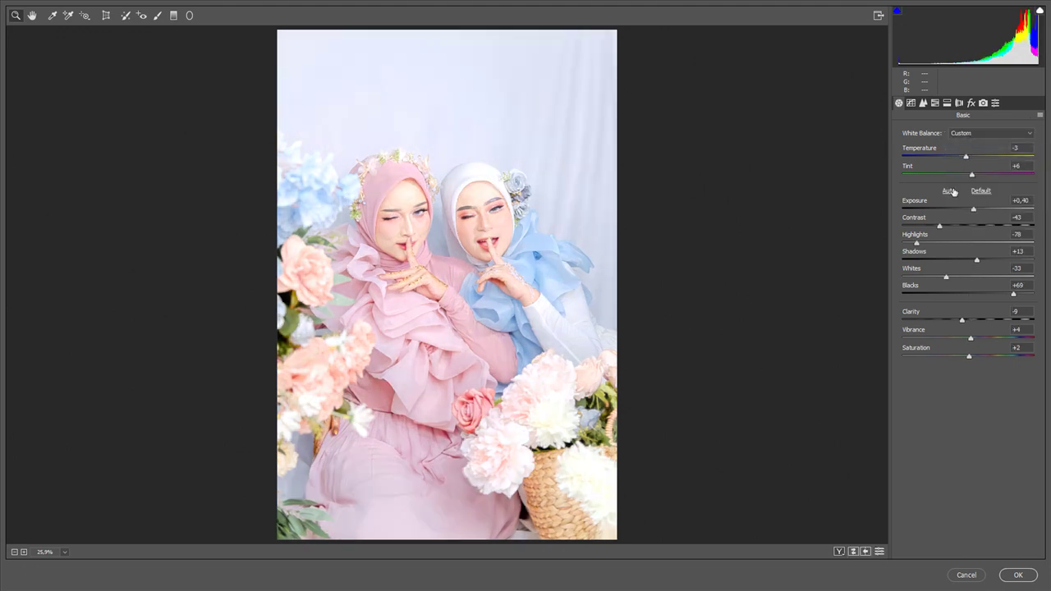
drag(975, 212, 971, 212)
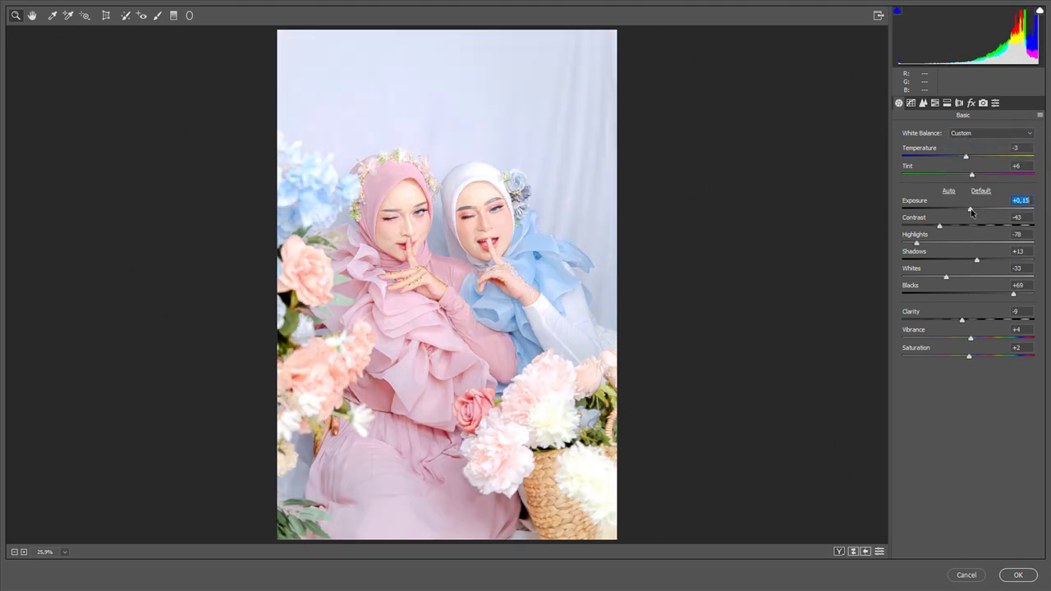
drag(916, 243, 910, 243)
drag(945, 280, 920, 277)
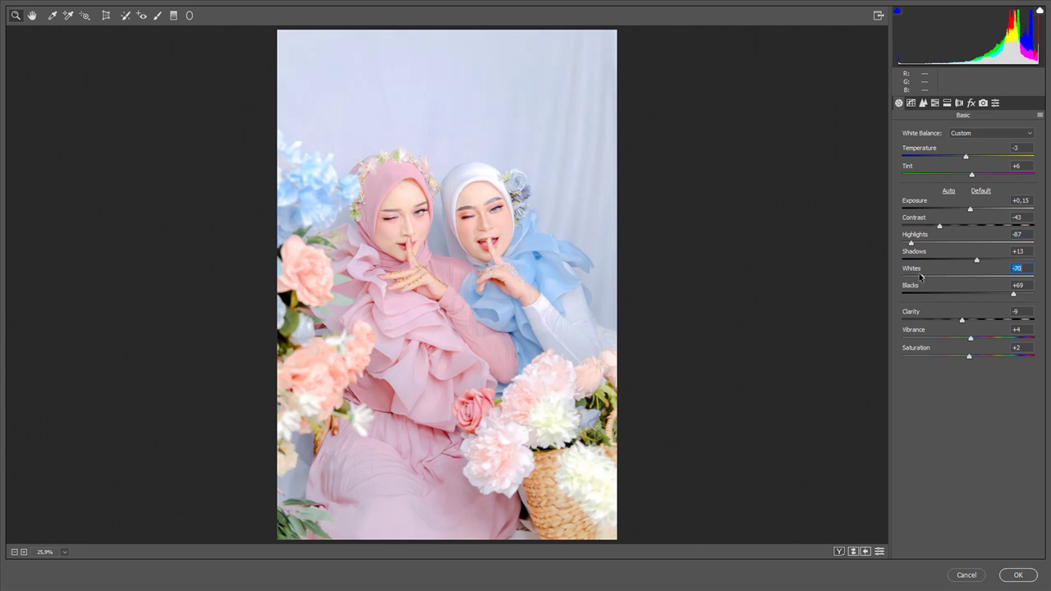
drag(971, 339, 973, 341)
- Set Contrast to -33, Blacks to +47 and Shadows to +3
click(970, 210)
drag(941, 227, 948, 229)
mouse_move(1009, 294)
mouse_down()
mouse_move(996, 295)
mouse_move(971, 261)
mouse_up()
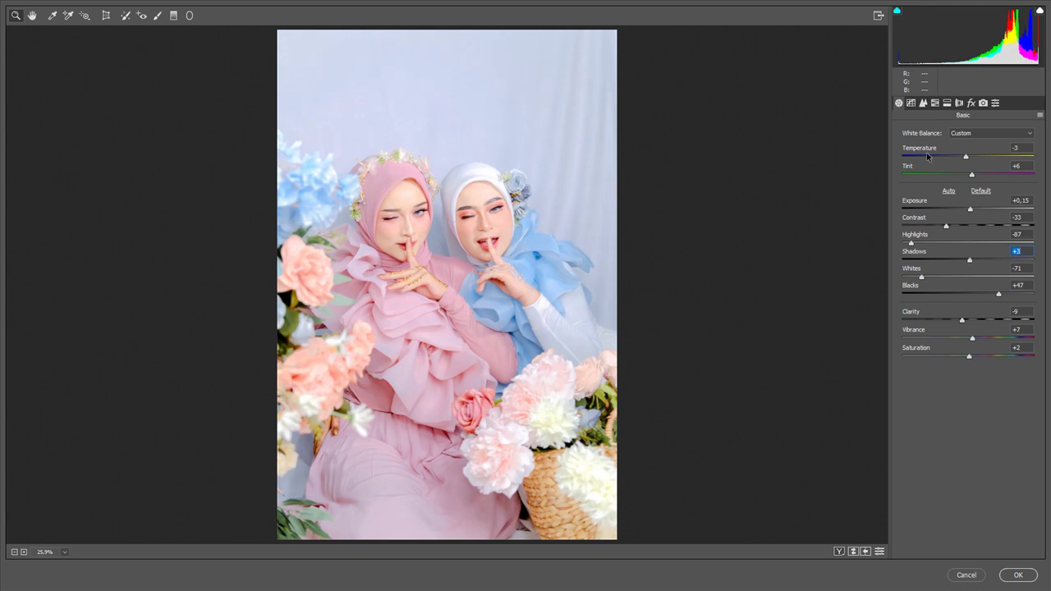
key(ctrl+plus)
key(ctrl+plus)
- Compare side-by-side and top/bottom before/after views, then raise Contrast to -22
key(q)
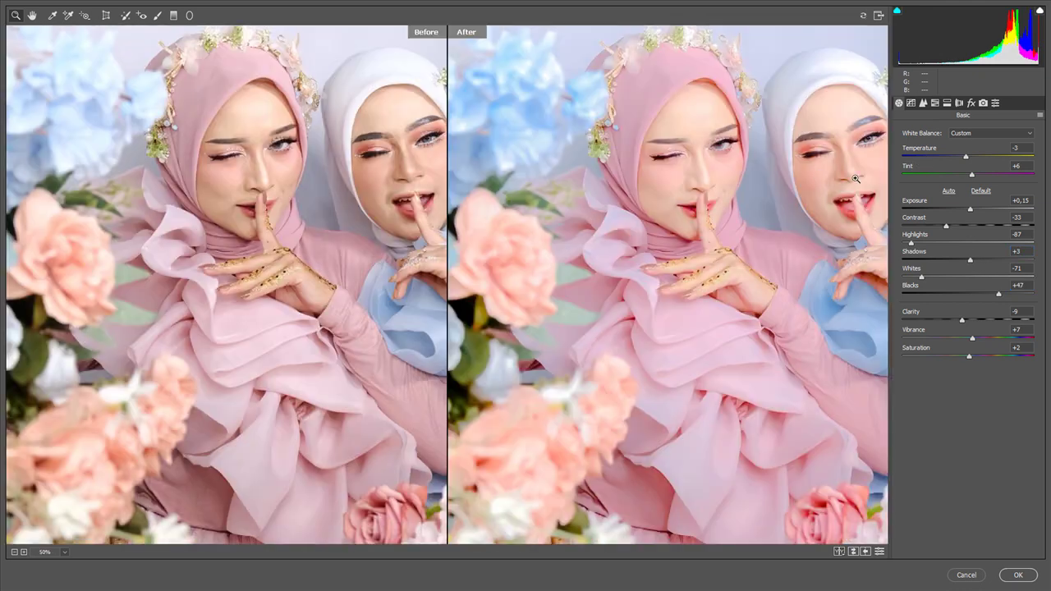
key(ctrl+minus)
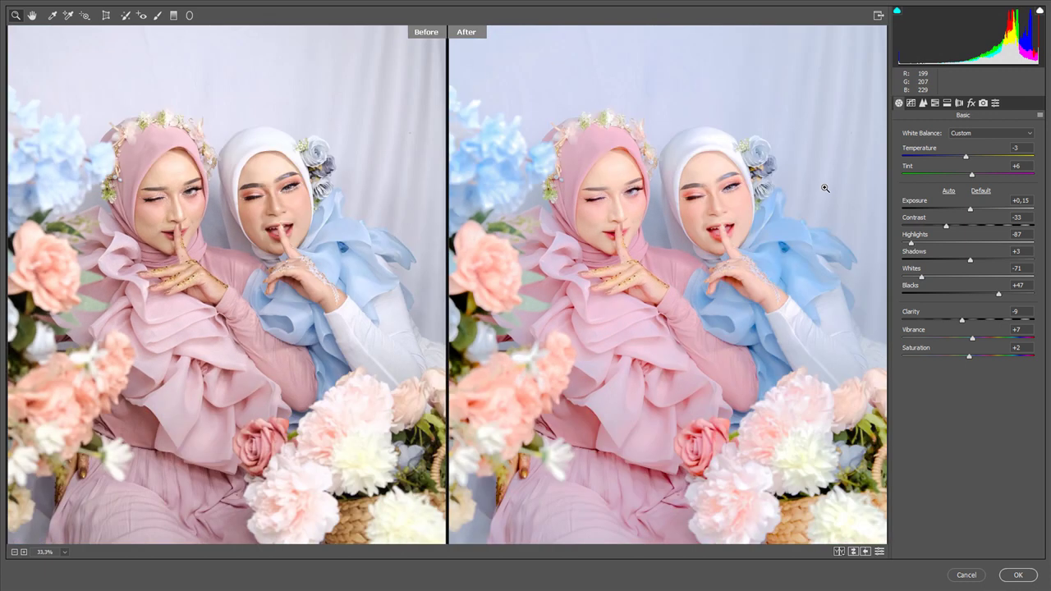
click(867, 554)
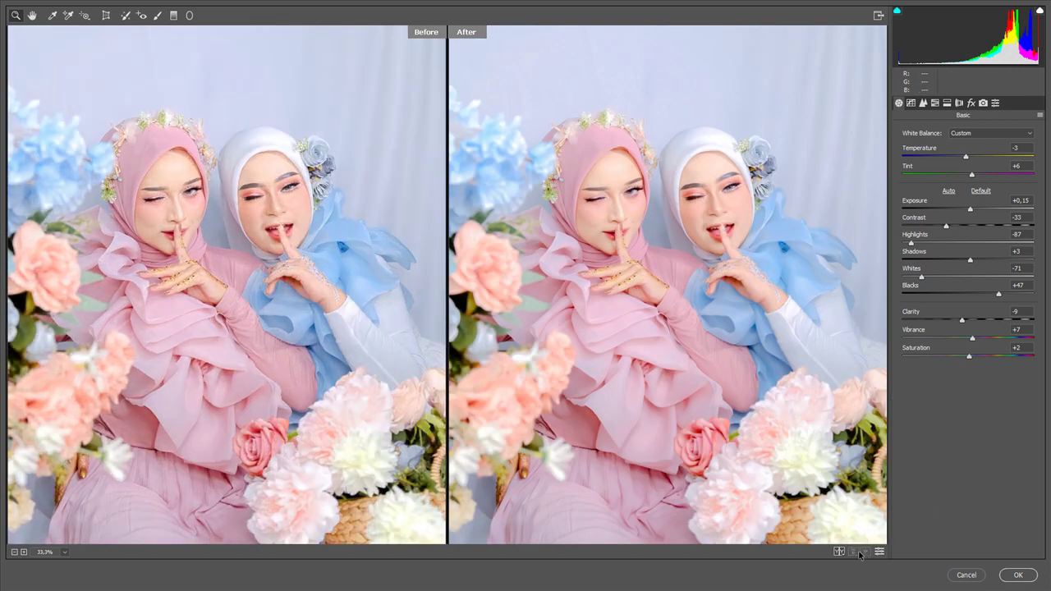
click(839, 552)
click(839, 552)
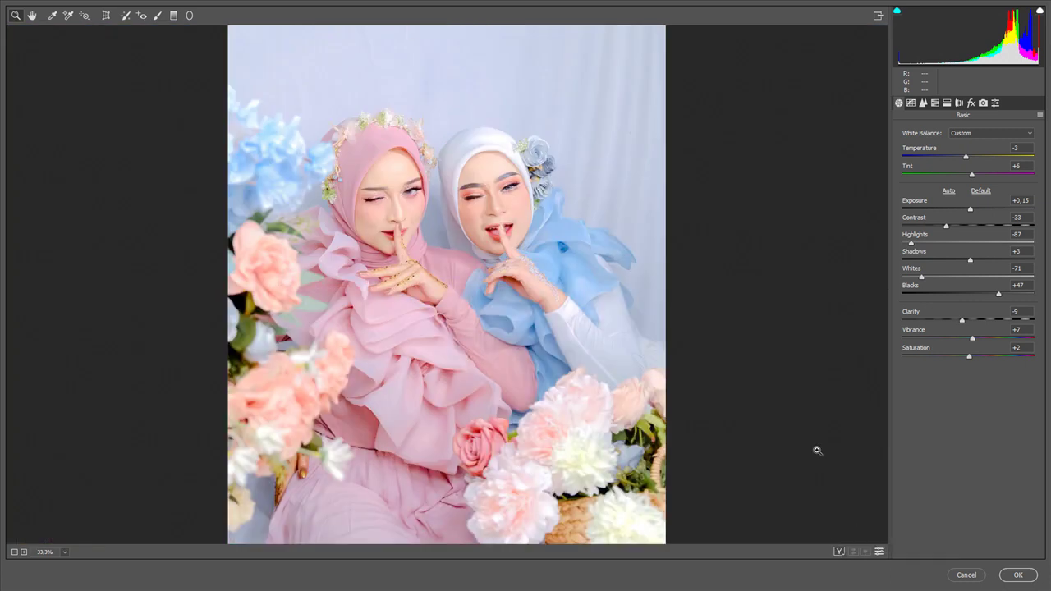
alt+click(800, 328)
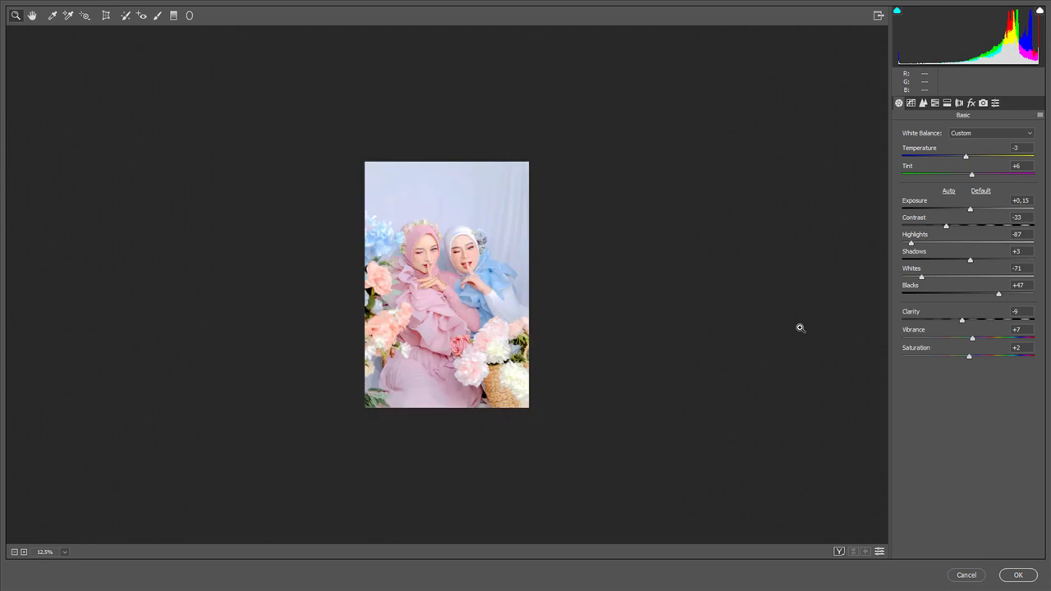
drag(947, 228, 951, 227)
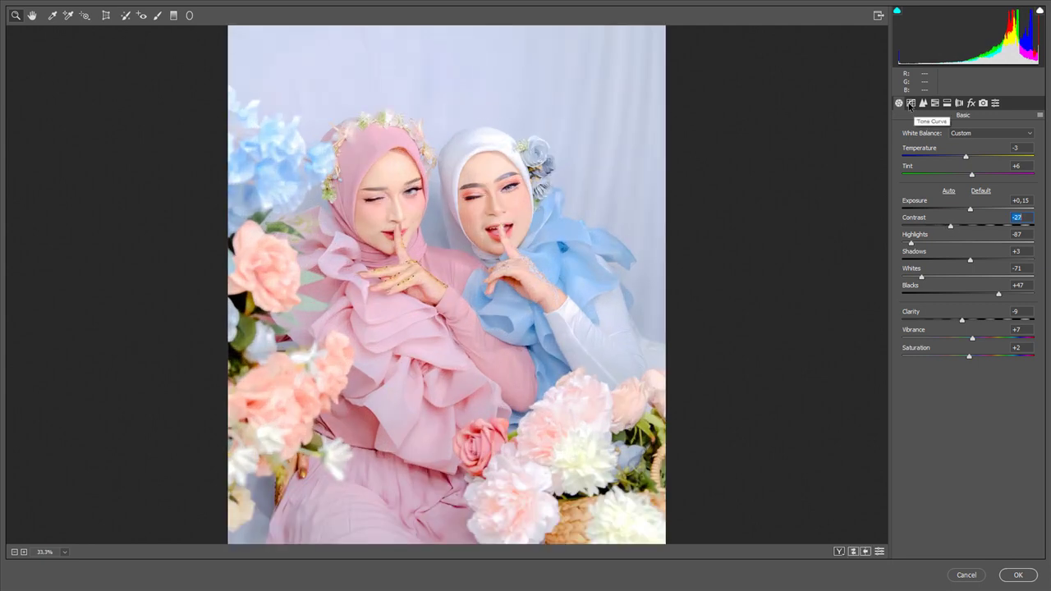
drag(951, 227, 955, 227)
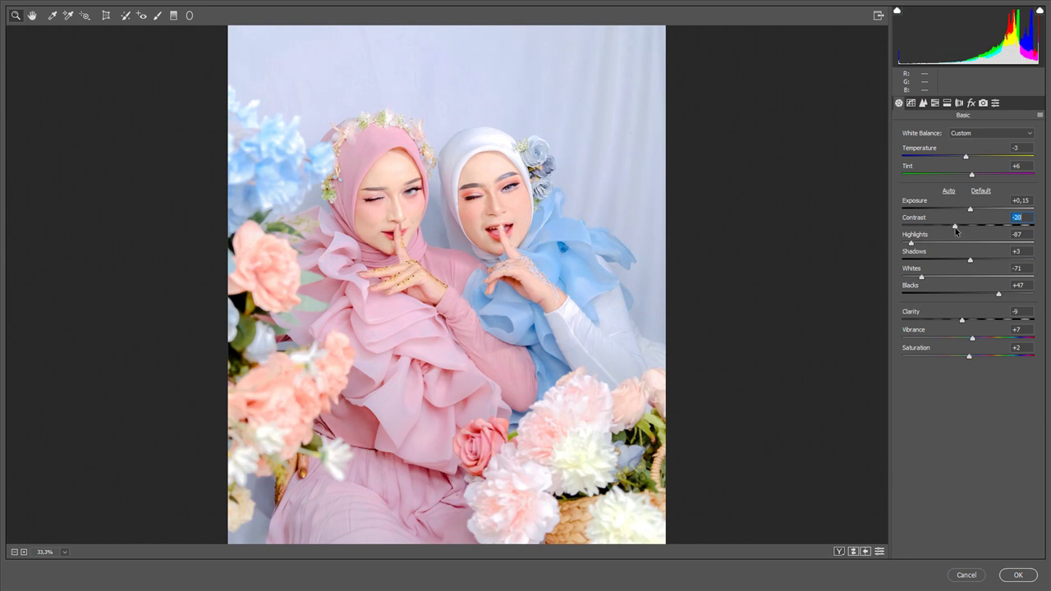
- Lower tone curve Lights to -4, set sharpening Detail 44 and Luminance noise reduction 23
click(910, 102)
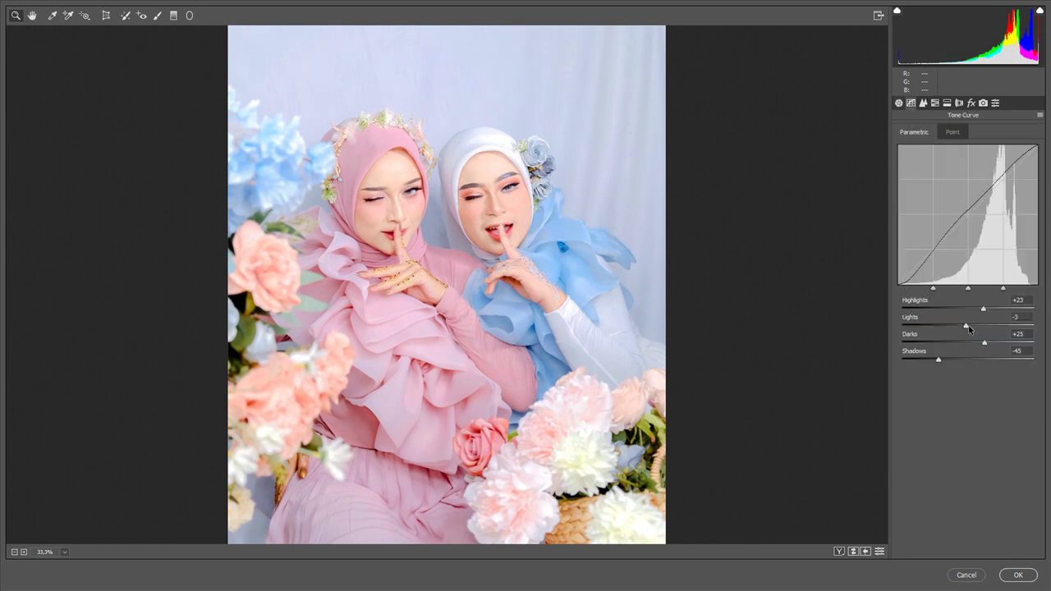
mouse_move(966, 325)
mouse_down()
mouse_move(979, 344)
mouse_move(932, 360)
mouse_up()
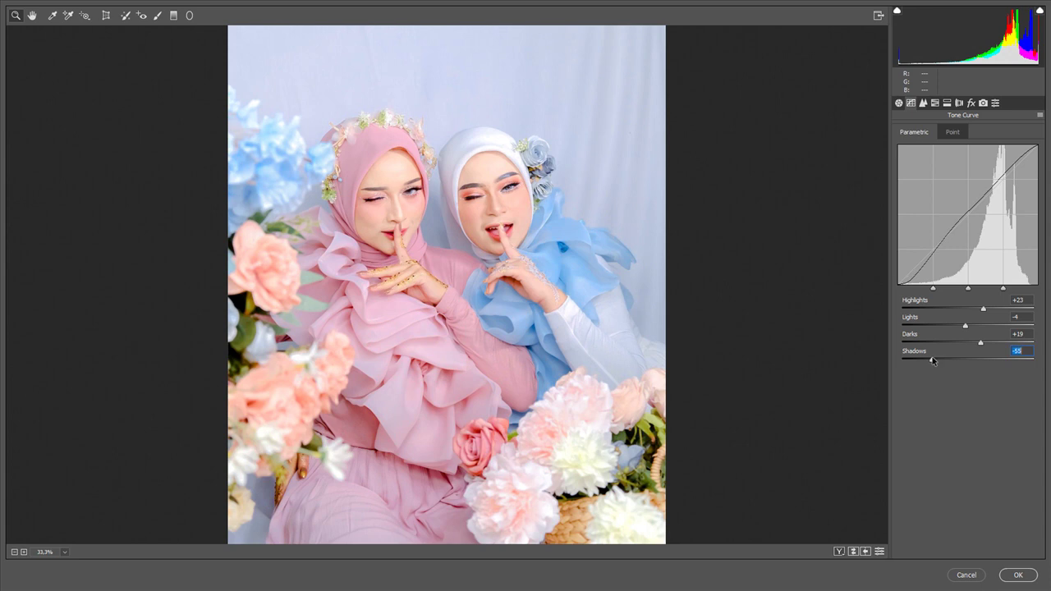
click(923, 102)
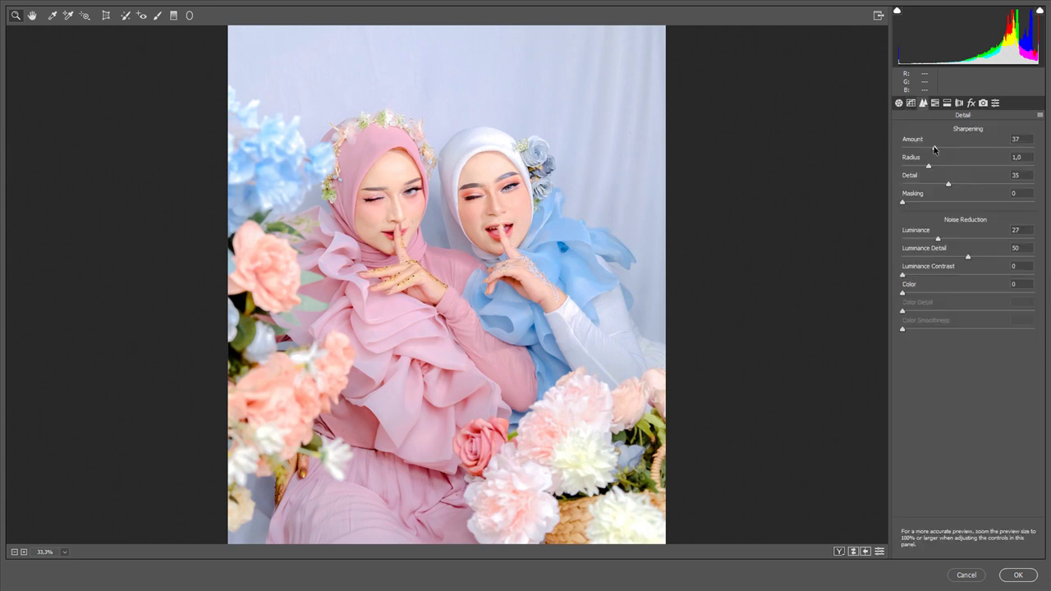
drag(949, 186, 961, 186)
click(936, 148)
click(899, 103)
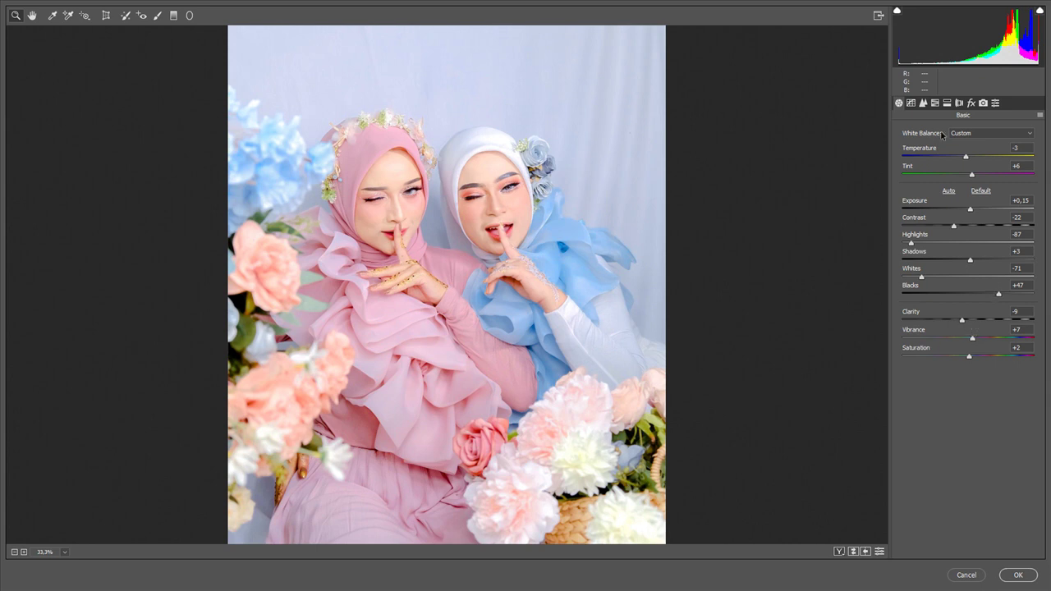
click(924, 104)
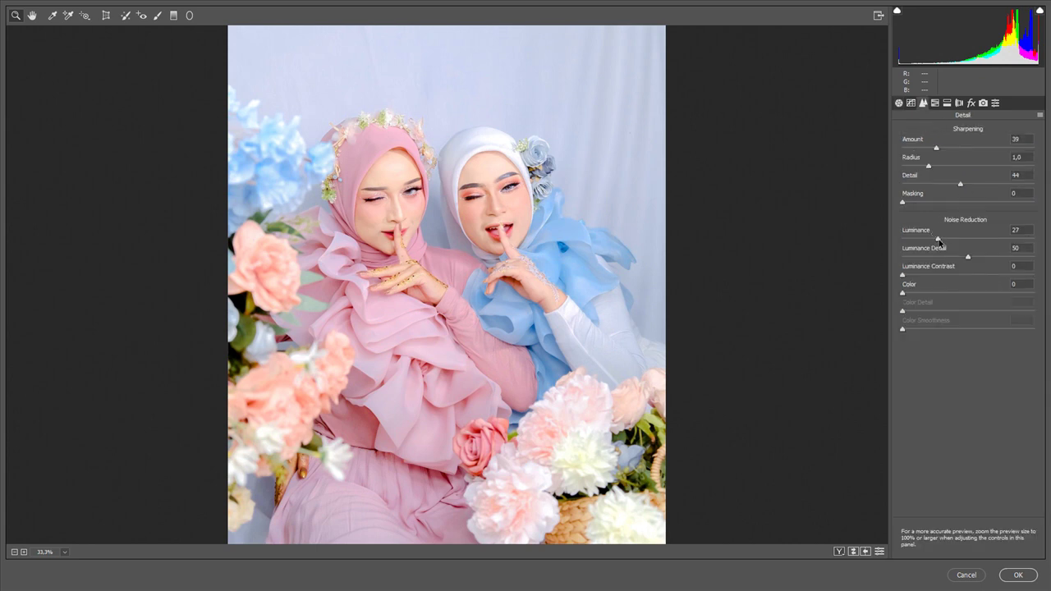
drag(939, 239, 933, 239)
- Adjust HSL hue and saturation for Oranges and Purples, and lift Oranges luminance to about +16
click(937, 104)
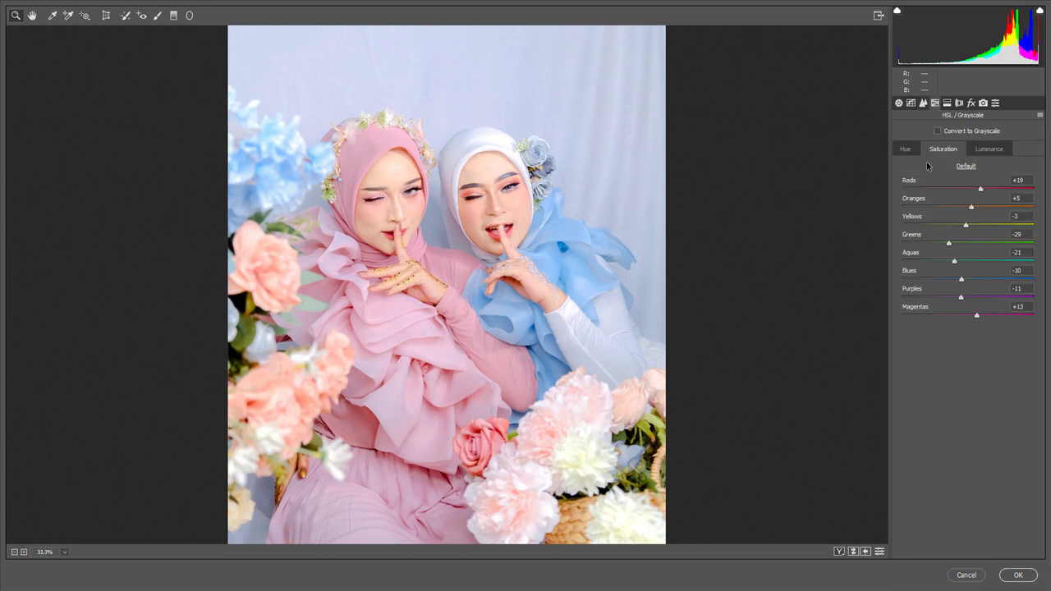
drag(970, 208, 972, 210)
mouse_move(970, 209)
mouse_down()
mouse_move(981, 210)
mouse_move(970, 210)
mouse_up()
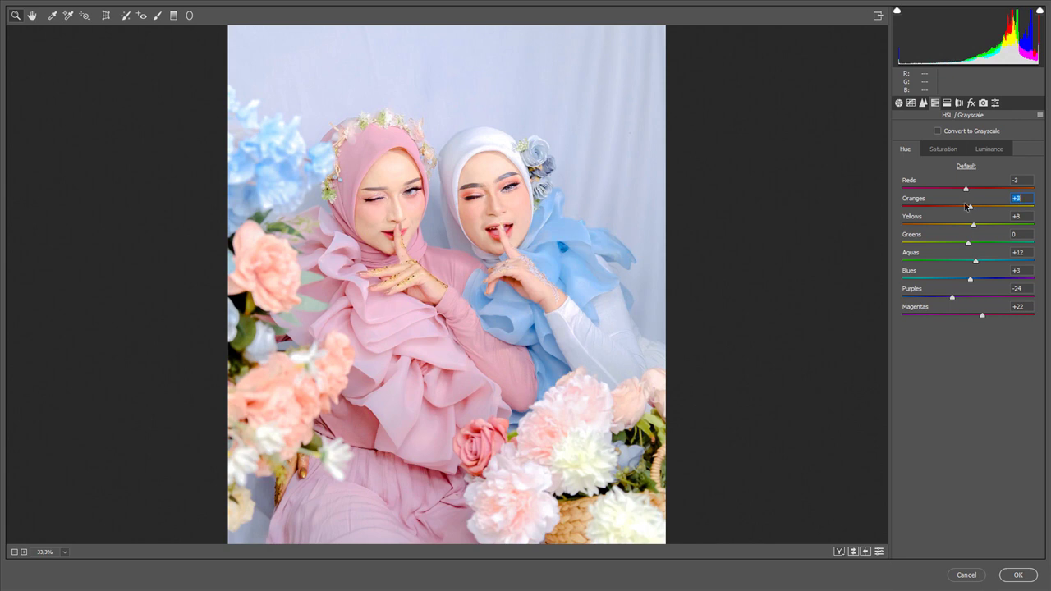
mouse_move(952, 297)
mouse_down()
mouse_move(1035, 292)
mouse_move(956, 301)
mouse_up()
click(949, 149)
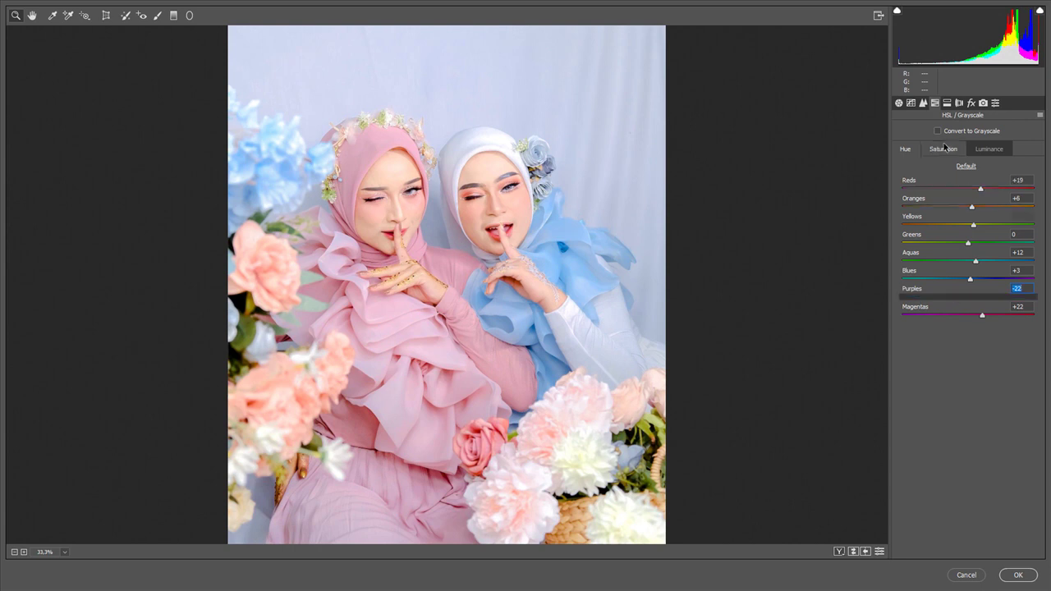
click(992, 150)
drag(978, 208, 977, 210)
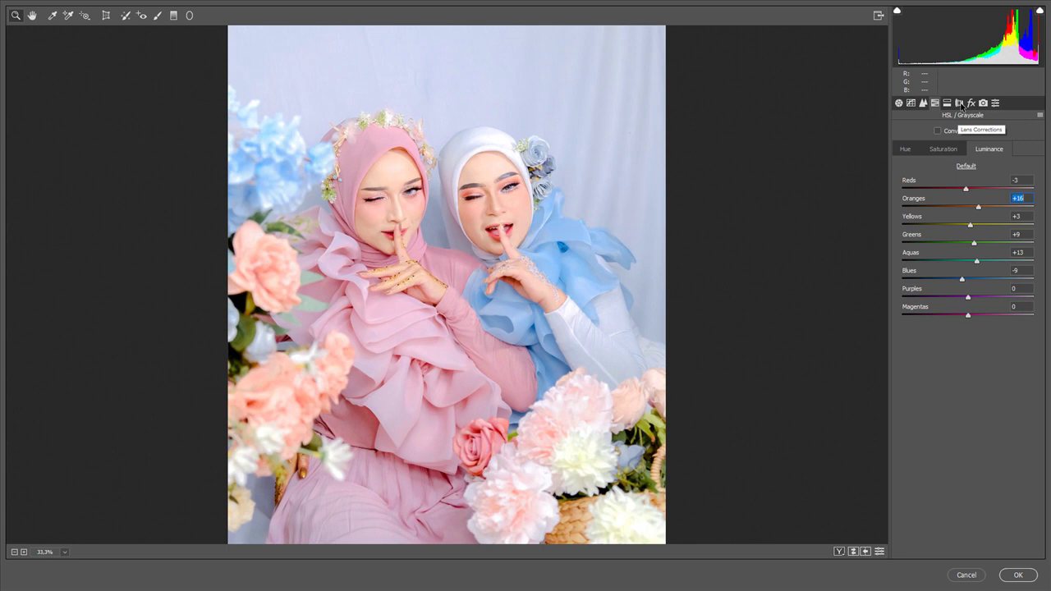
- Set the Lens Corrections vignette midpoint to 40 and commit the Camera Raw grade to Layer 1
click(960, 102)
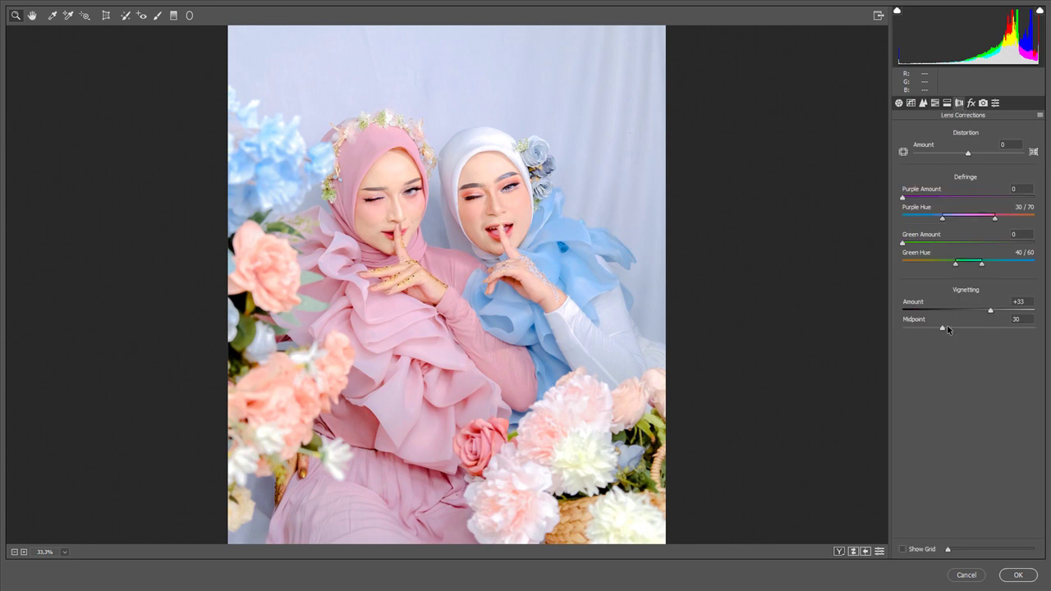
key(ctrl+minus)
drag(948, 327, 987, 310)
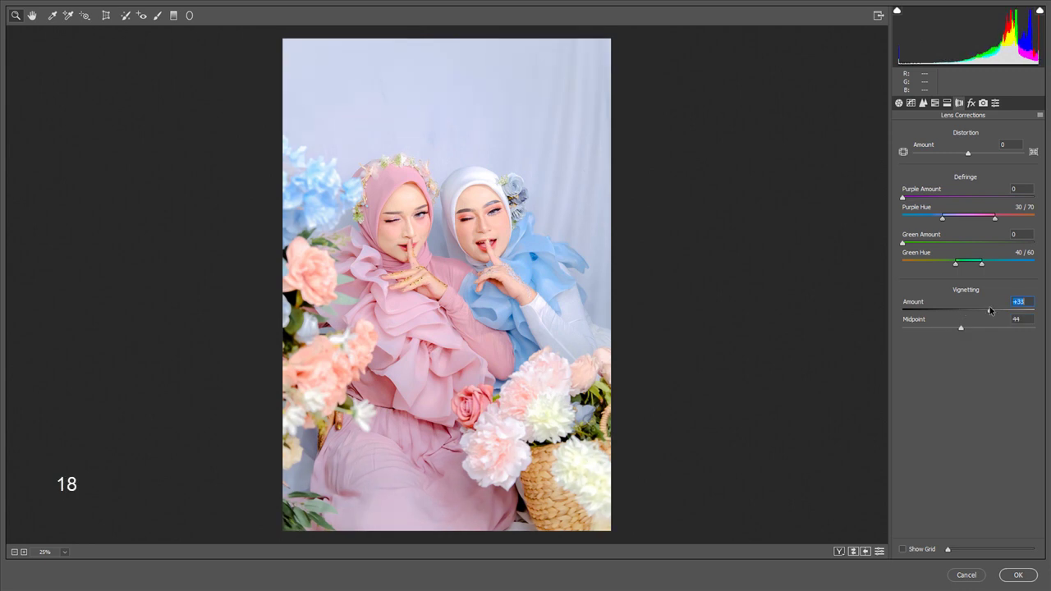
click(953, 328)
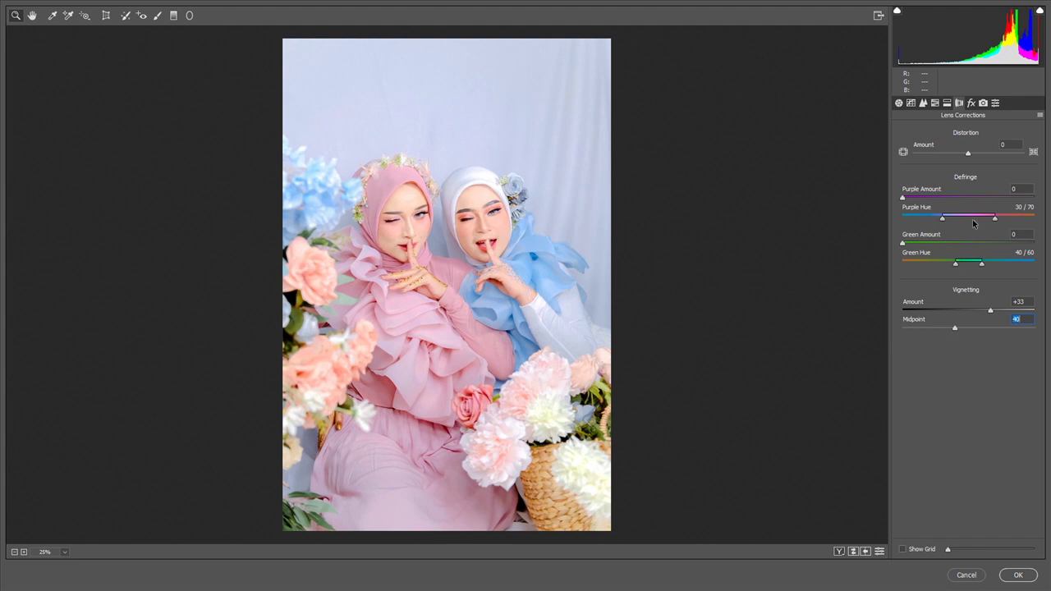
click(1004, 575)
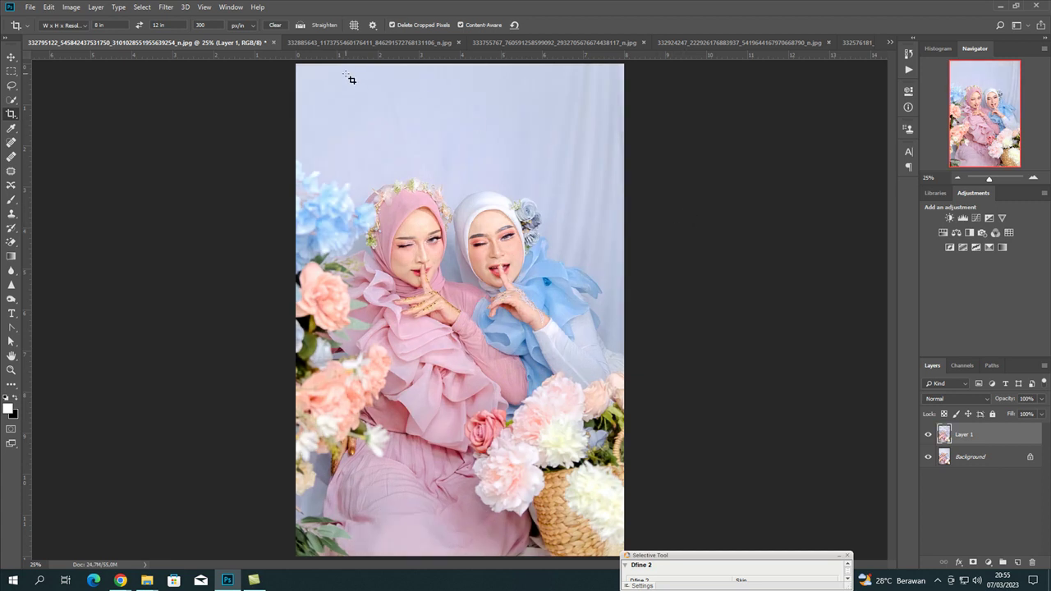
- Crop the second portrait to 8 x 12 in with a slight straightening rotation
click(334, 40)
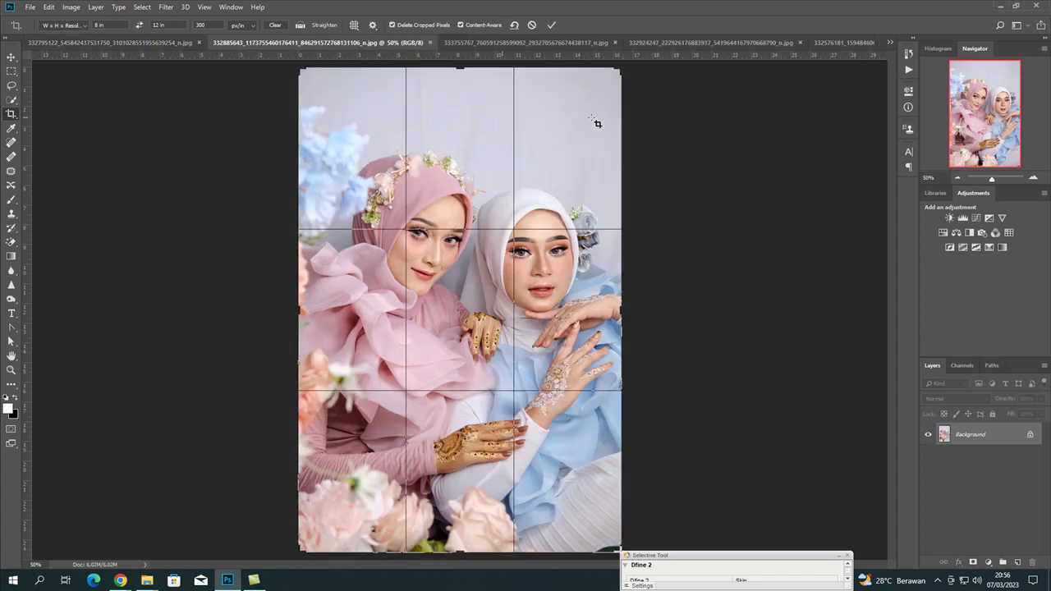
drag(644, 95, 647, 97)
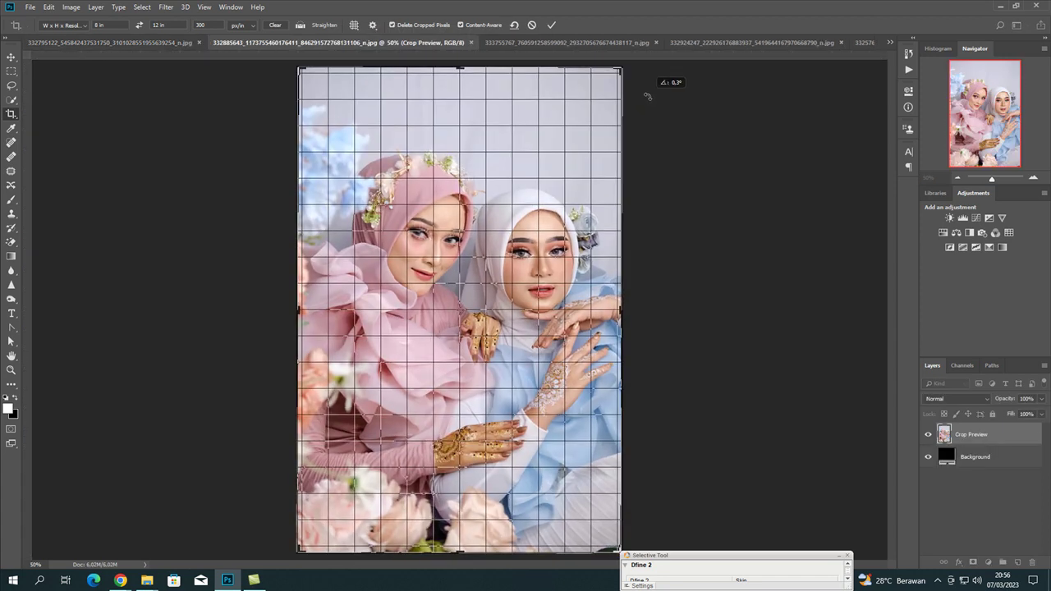
click(551, 25)
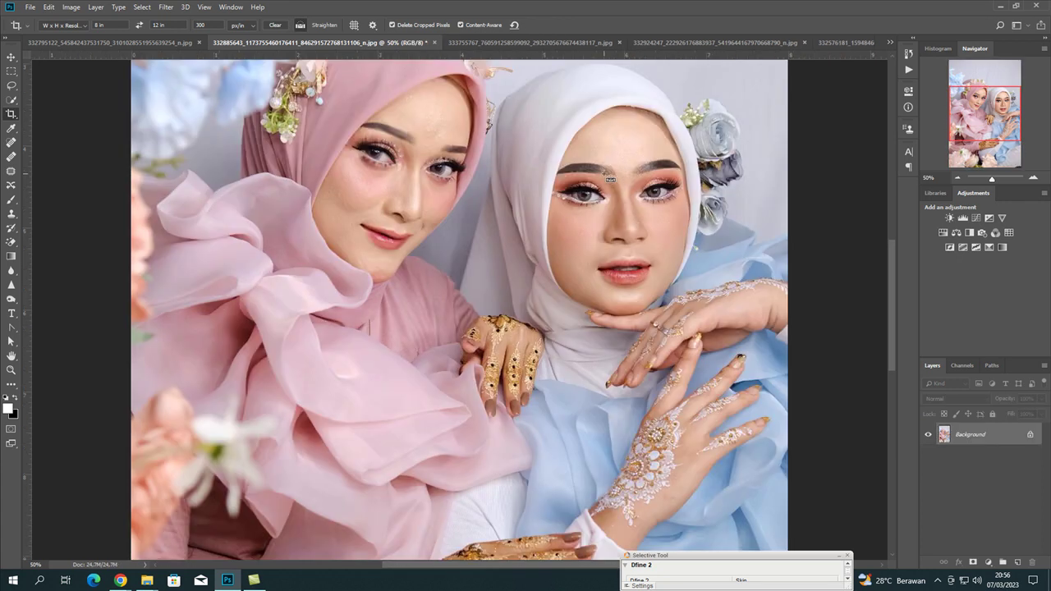
- Undo an accidental colour invert and duplicate the photo onto Layer 1
key(ctrl+i)
key(ctrl+z)
scroll(607, 179, down, 2)
scroll(608, 179, down, 1)
scroll(608, 179, down, 1)
scroll(607, 179, up, 1)
scroll(583, 171, up, 1)
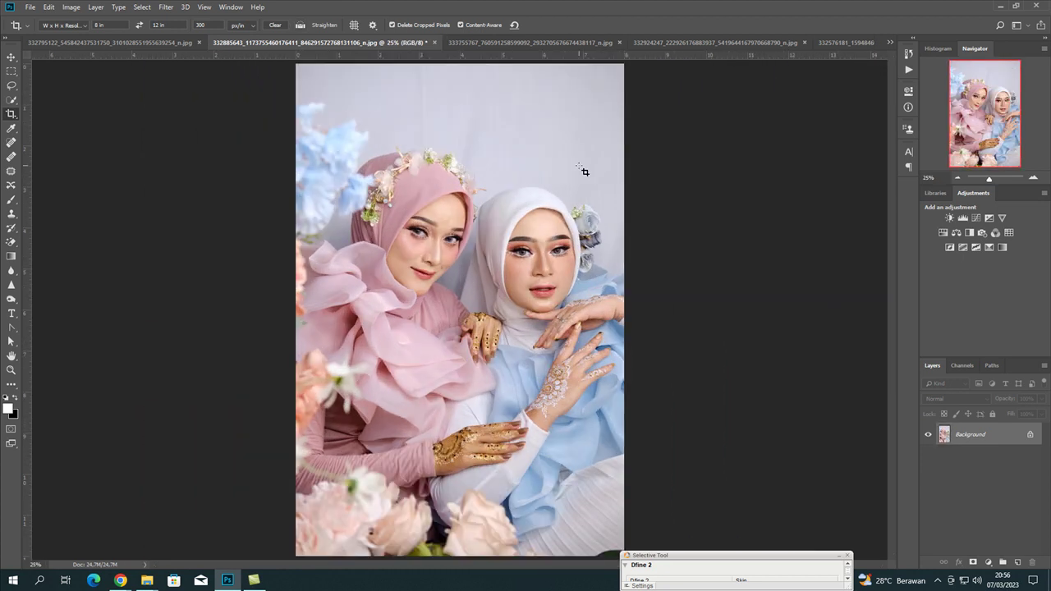
key(ctrl+j)
- Open Camera Raw on Layer 1 and load the previous conversion's settings
click(167, 8)
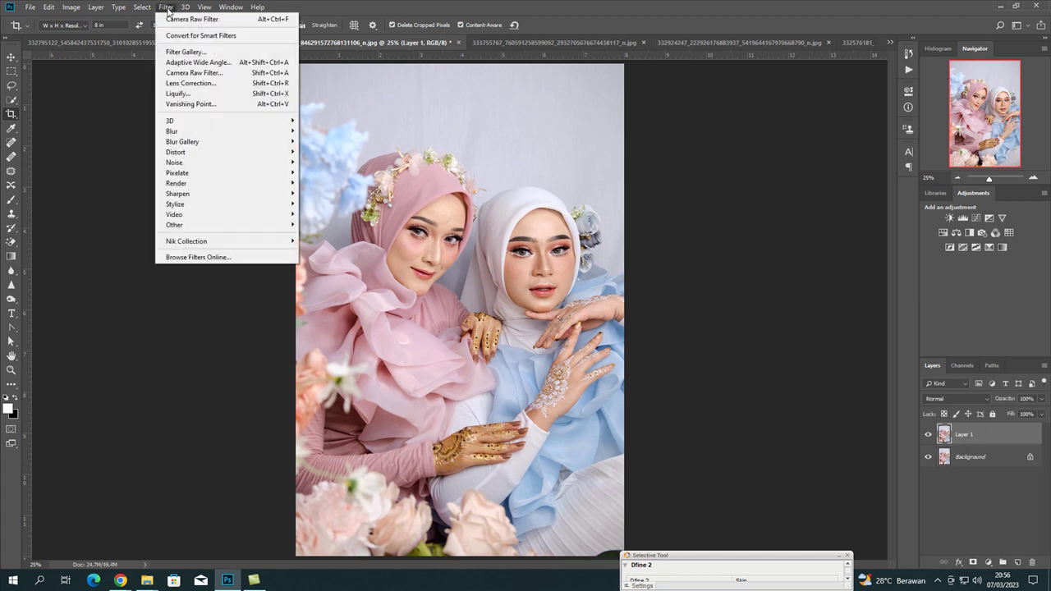
click(195, 73)
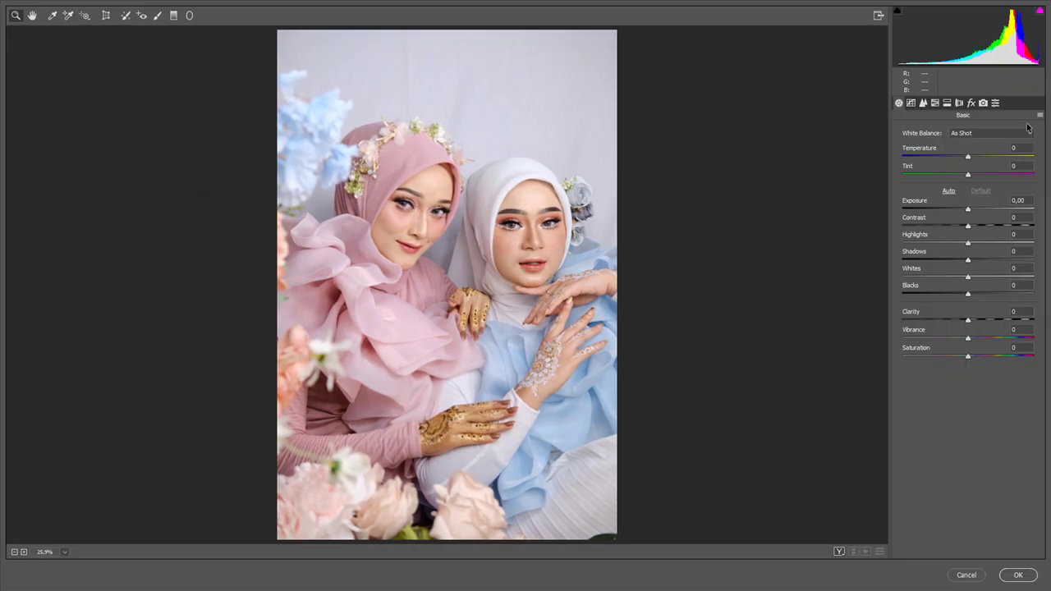
click(1040, 115)
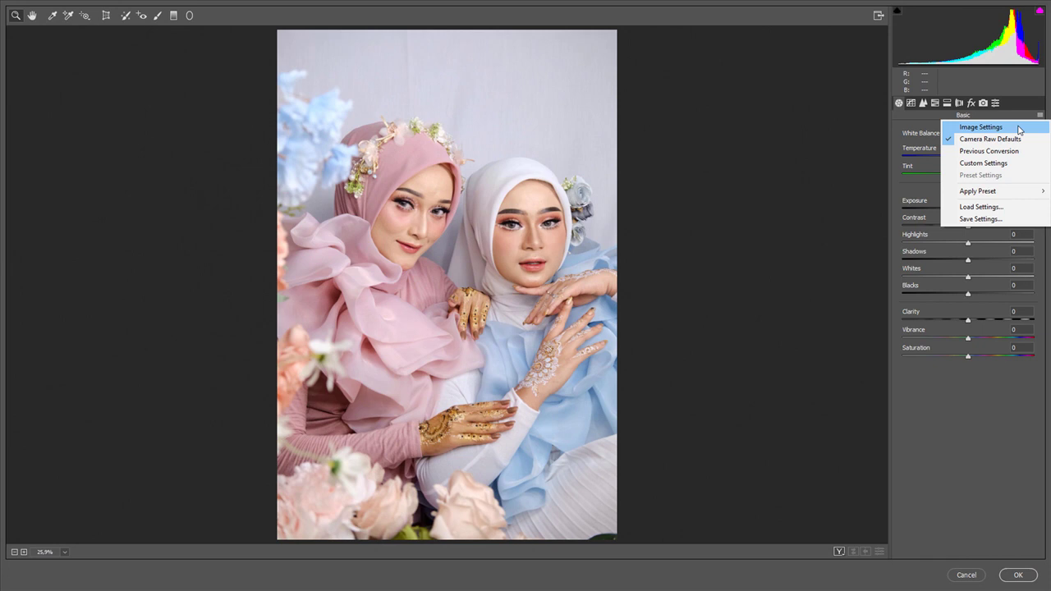
click(1015, 151)
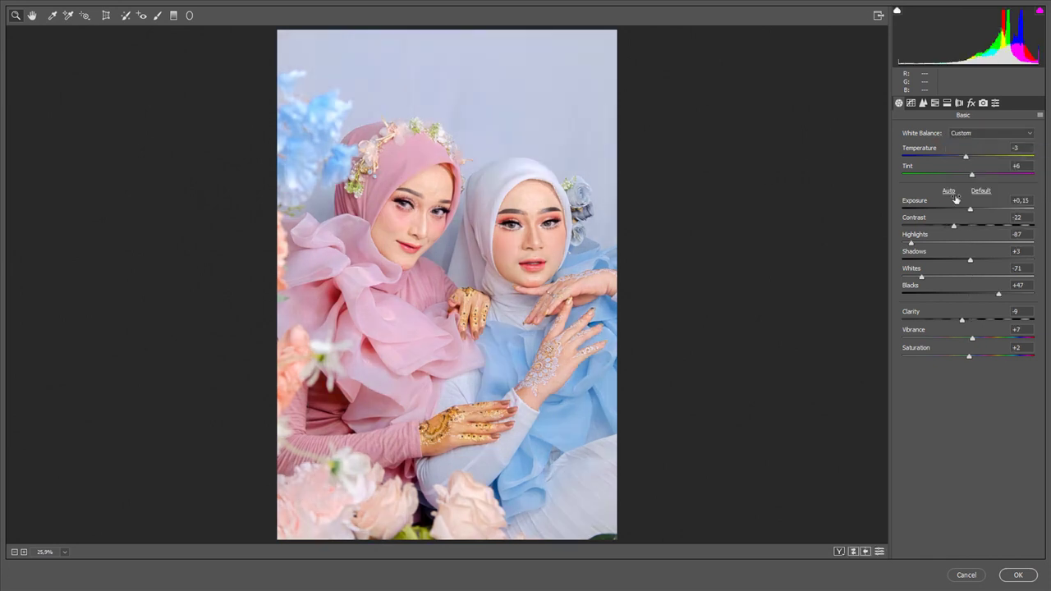
- Set Whites -63, Contrast -33, Blacks +60, Exposure +0.25 and Temperature -4
drag(922, 276, 928, 276)
drag(953, 226, 947, 227)
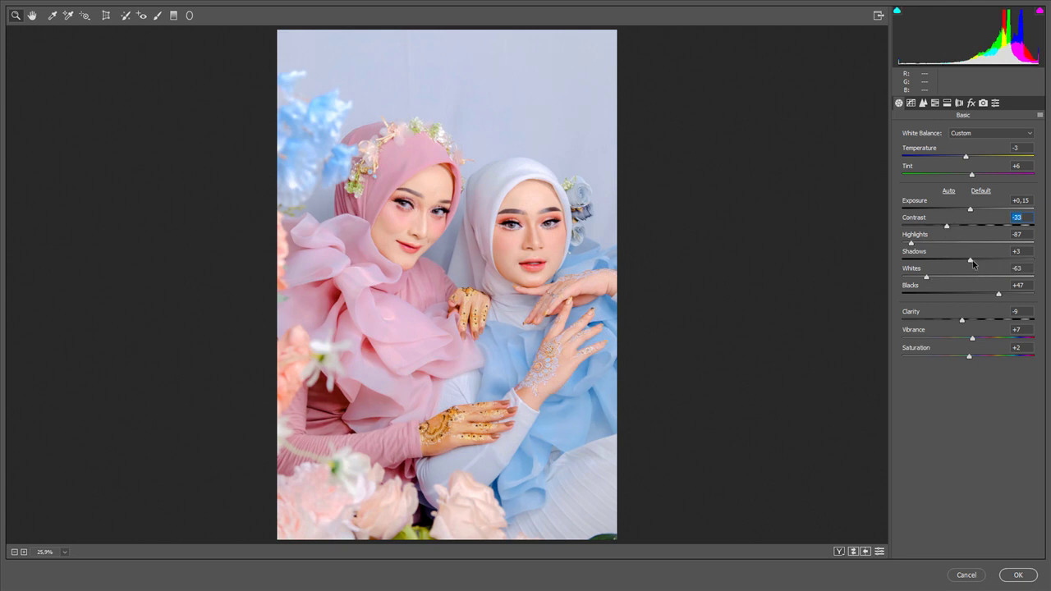
drag(999, 293, 1009, 294)
drag(970, 211, 970, 211)
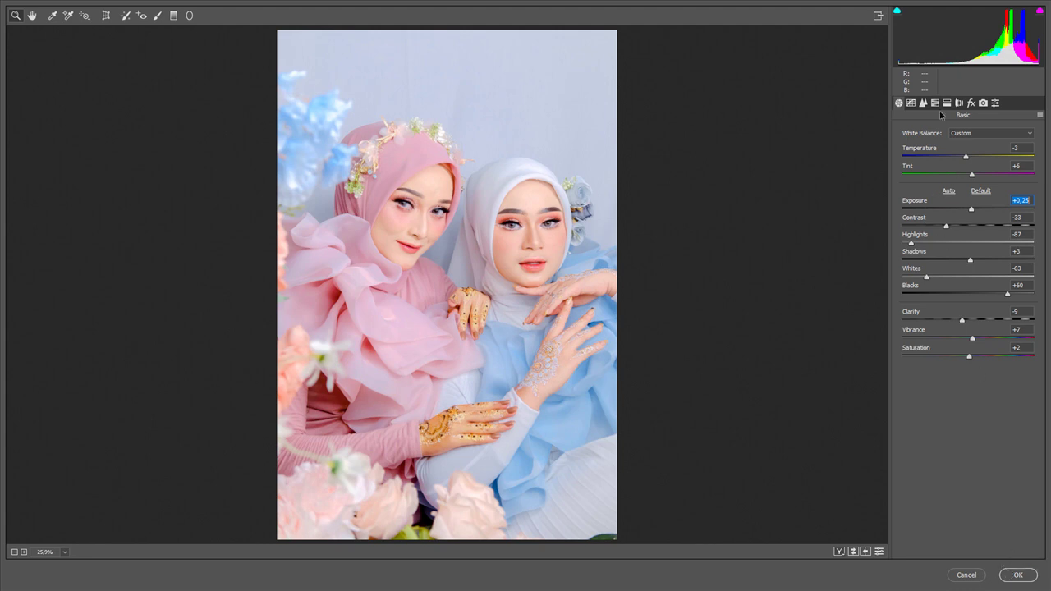
click(966, 157)
drag(967, 159, 965, 159)
- Set tone curve Lights to -9 and Darks to +15, then check sharpening Detail at 44
click(911, 102)
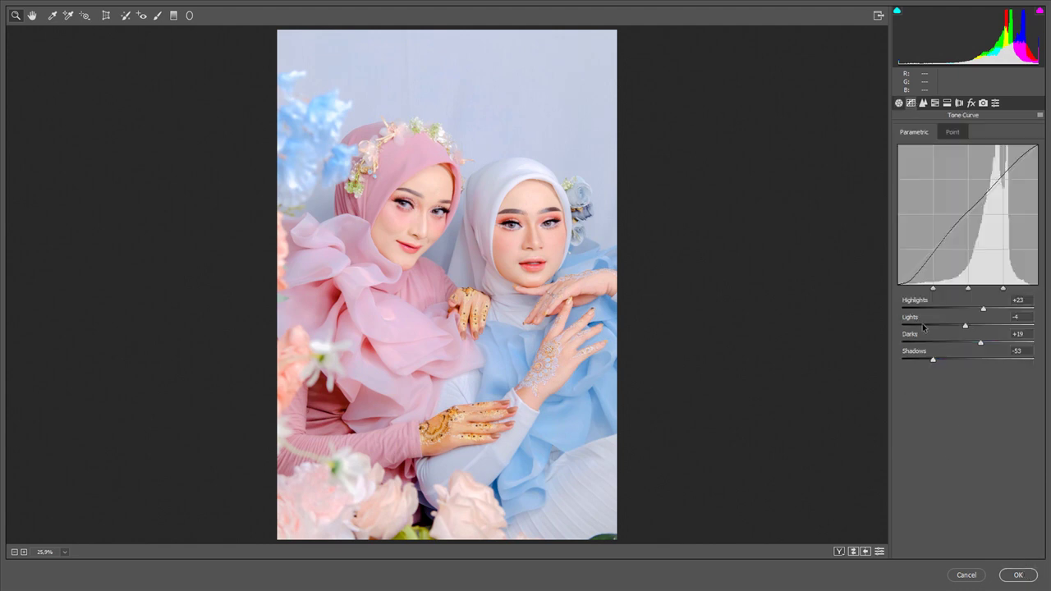
drag(967, 327, 979, 344)
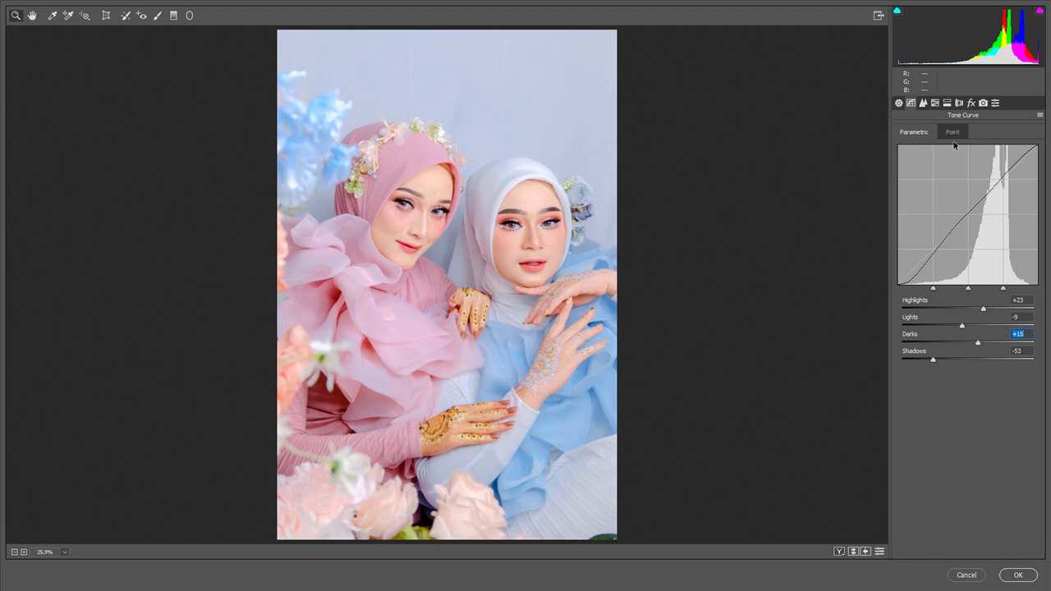
click(923, 102)
click(960, 186)
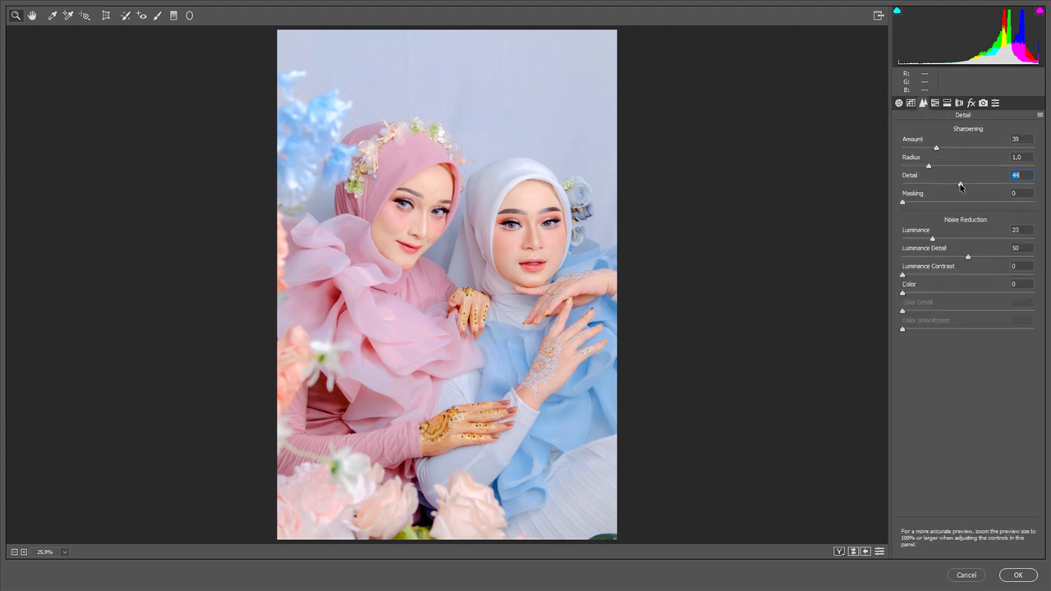
click(934, 103)
- Set Oranges hue -8, saturation +2 and luminance about +17 in HSL
click(908, 150)
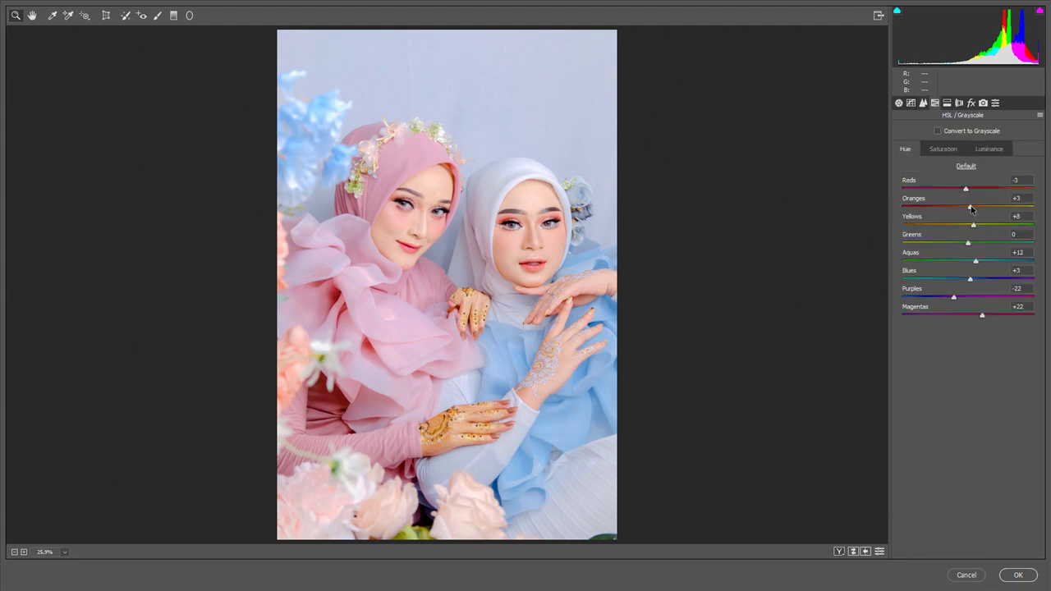
drag(972, 208, 973, 211)
click(943, 151)
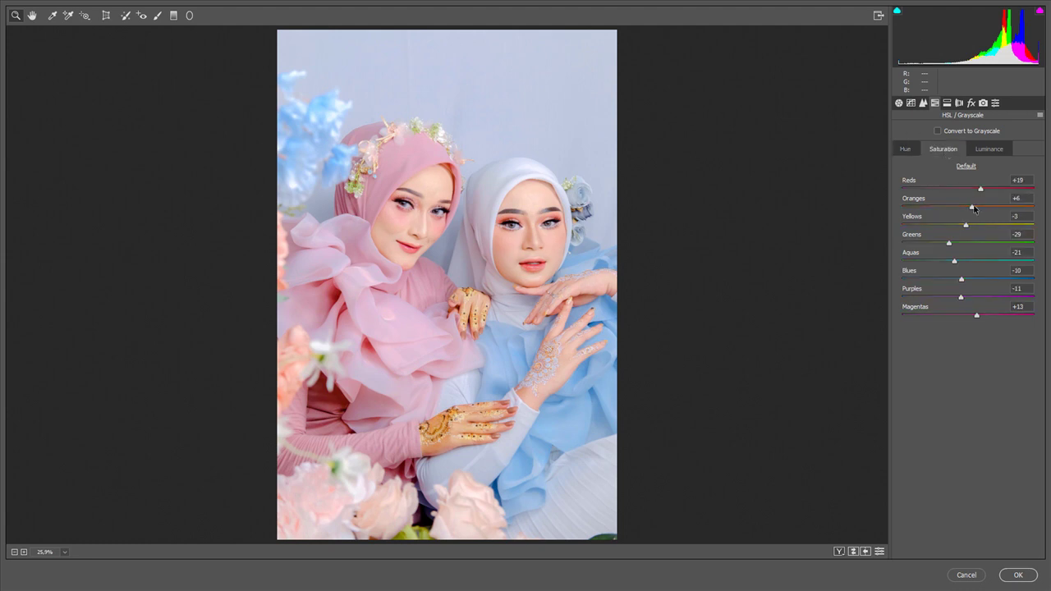
drag(972, 209, 968, 209)
click(983, 153)
drag(977, 209, 979, 208)
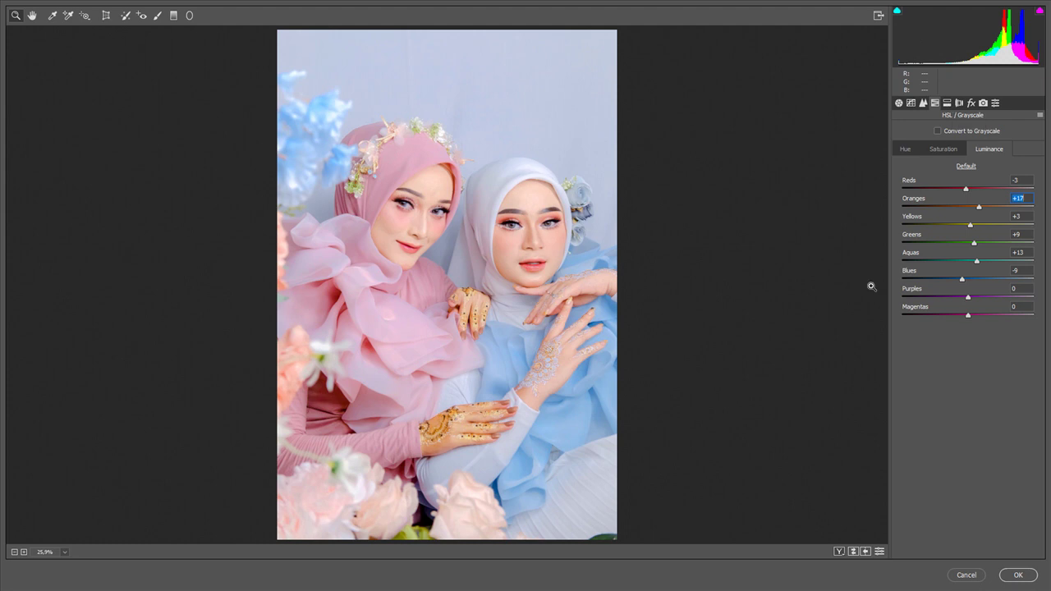
- Commit the second portrait's Camera Raw grade, then crop the third portrait to 8x12 in, slightly straightened
click(1019, 575)
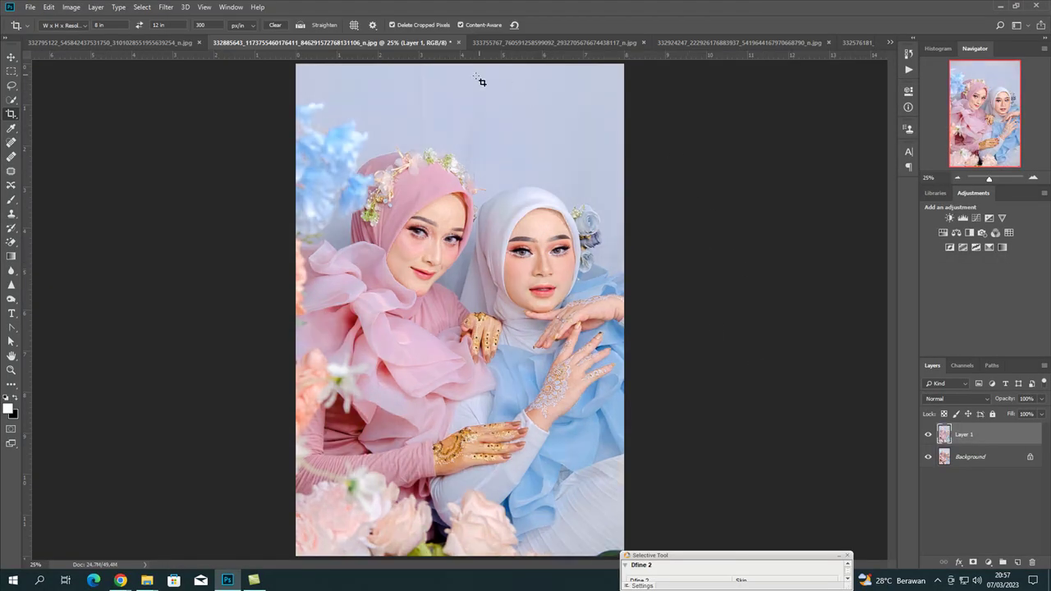
click(523, 45)
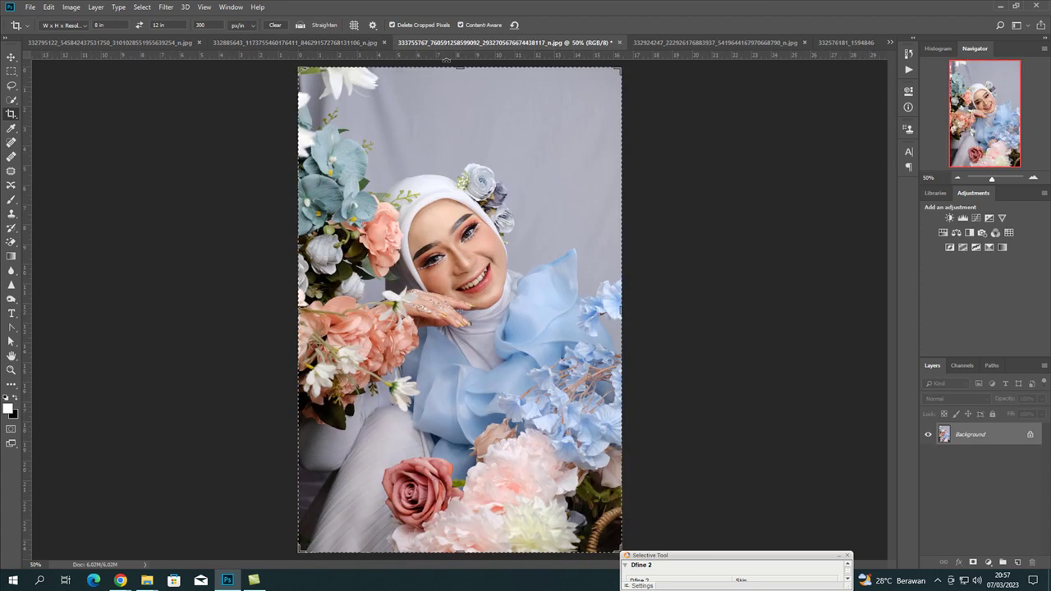
click(513, 140)
drag(650, 72, 655, 74)
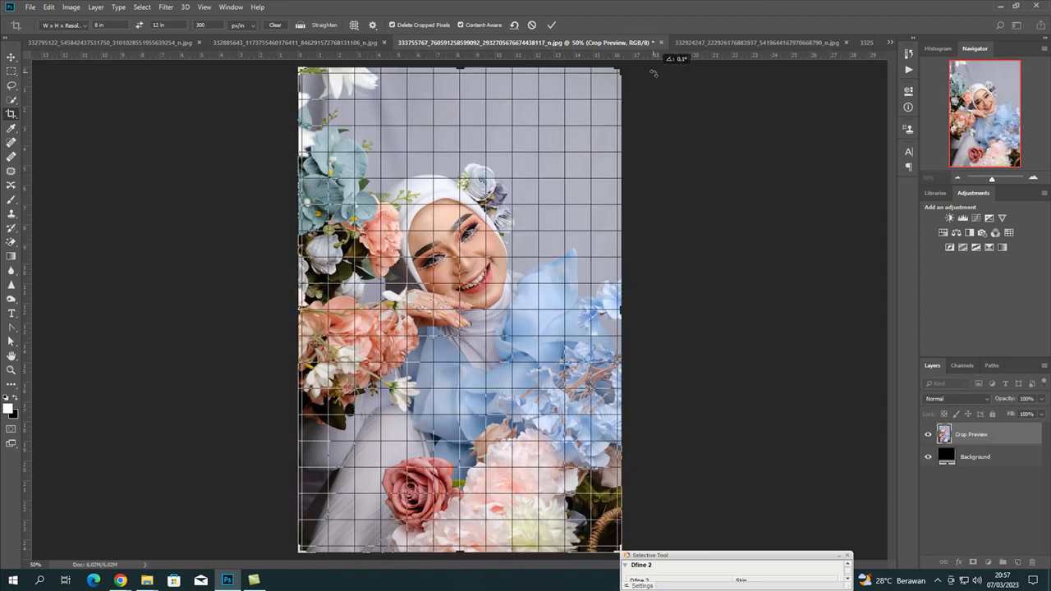
click(551, 24)
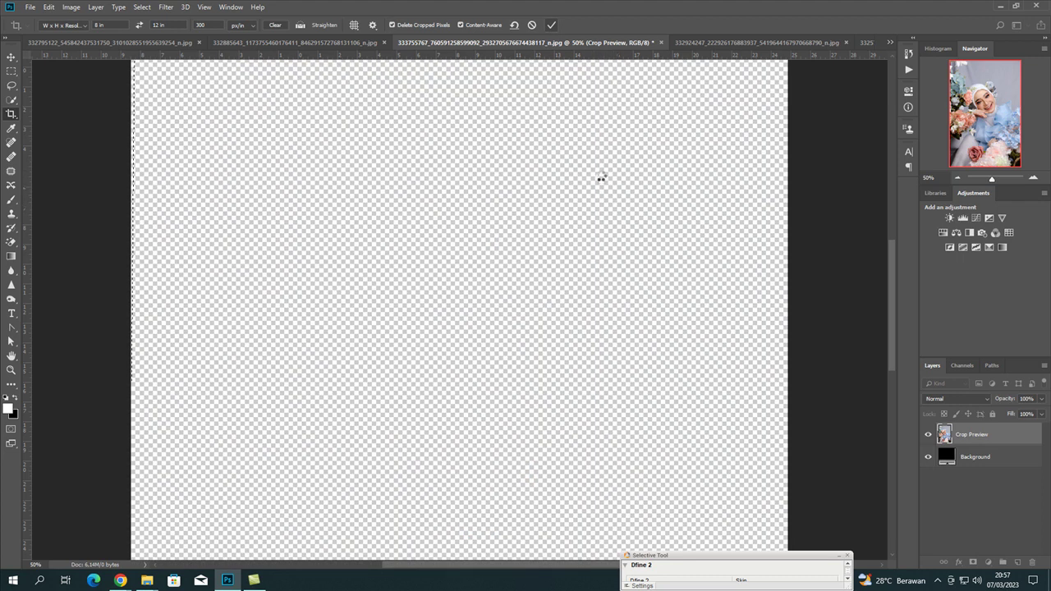
key(ctrl+0)
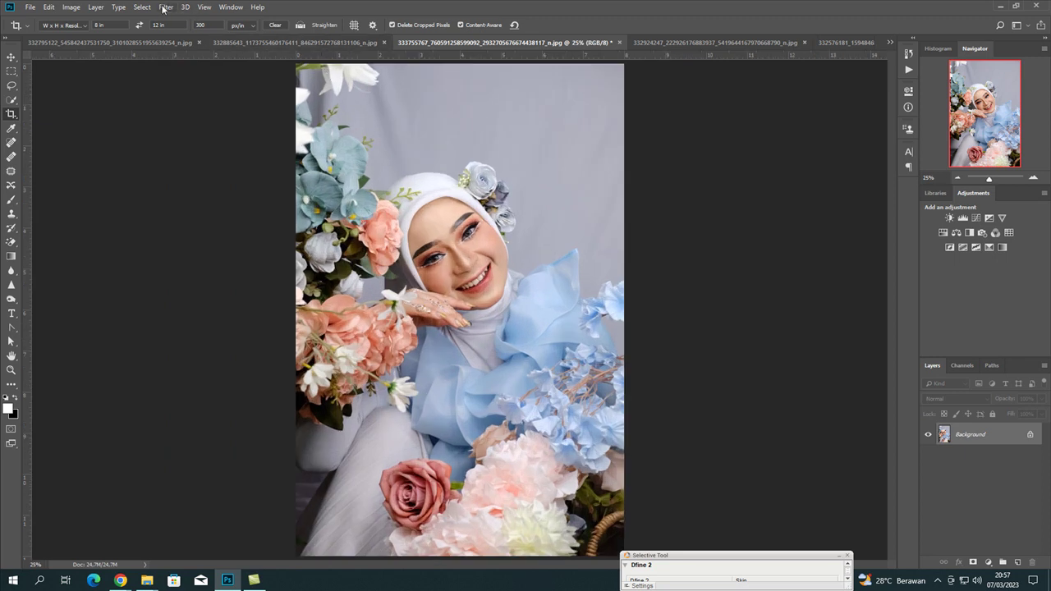
- Duplicate the third portrait onto Layer 1 and load the previous conversion in Camera Raw Filter
key(ctrl+j)
click(165, 8)
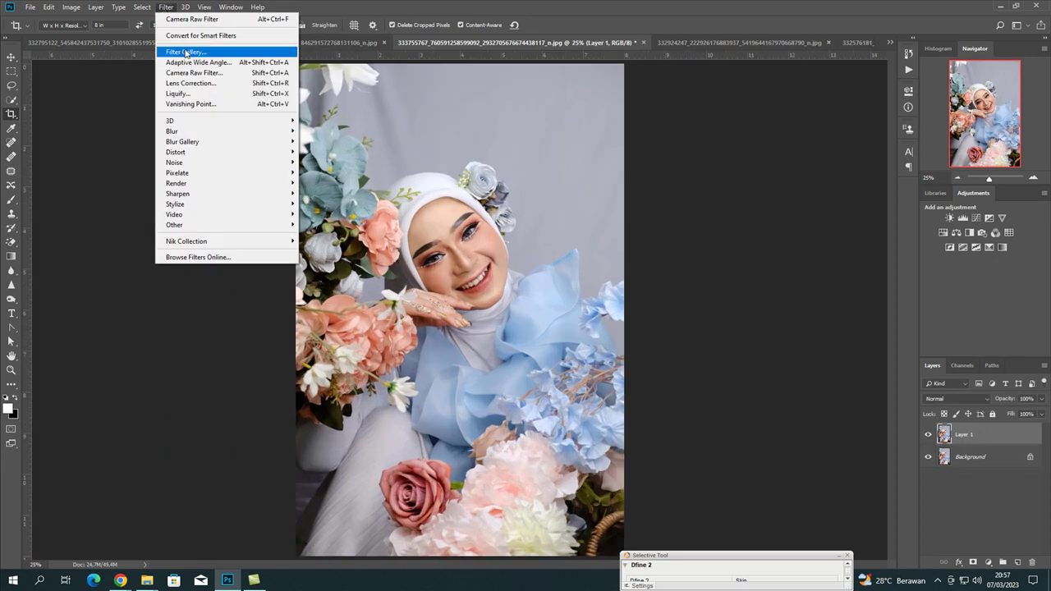
click(192, 73)
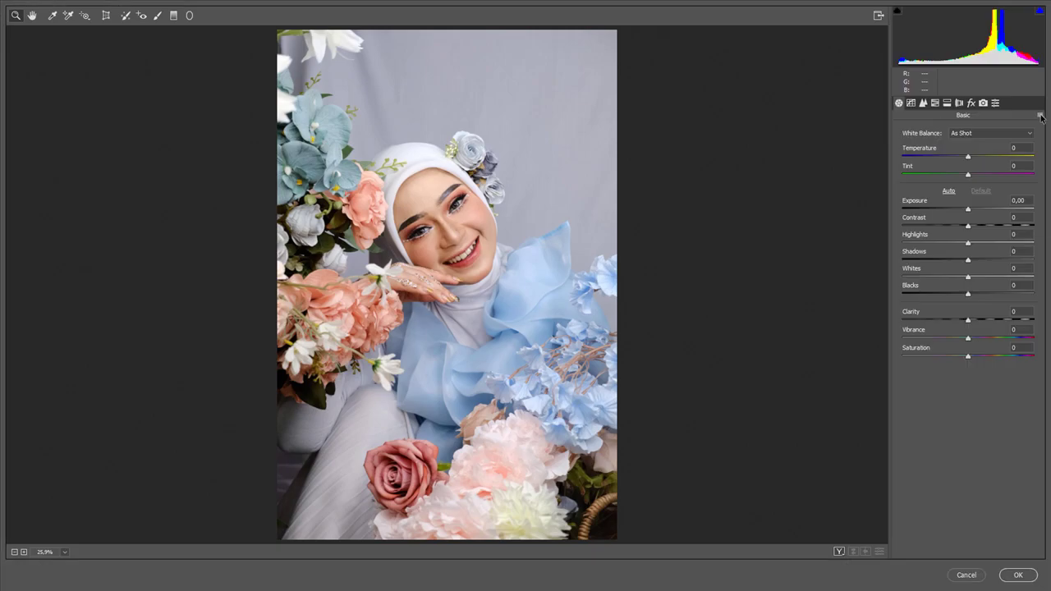
click(1041, 118)
click(997, 148)
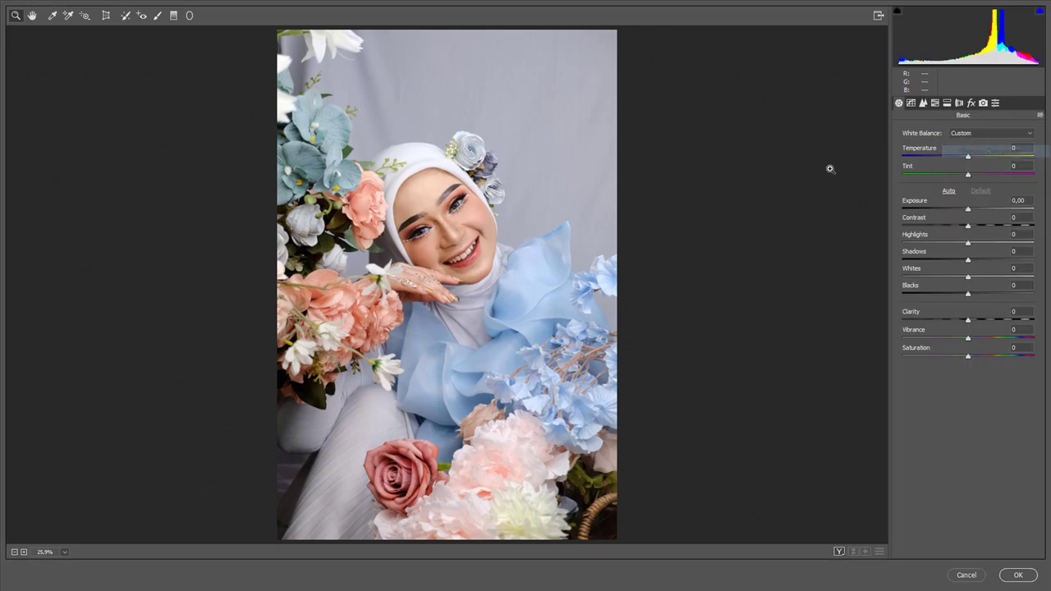
- Fine-tune Exposure +0.35, Whites -29, Highlights -76, Shadows +24 and Contrast -49
drag(972, 211, 975, 211)
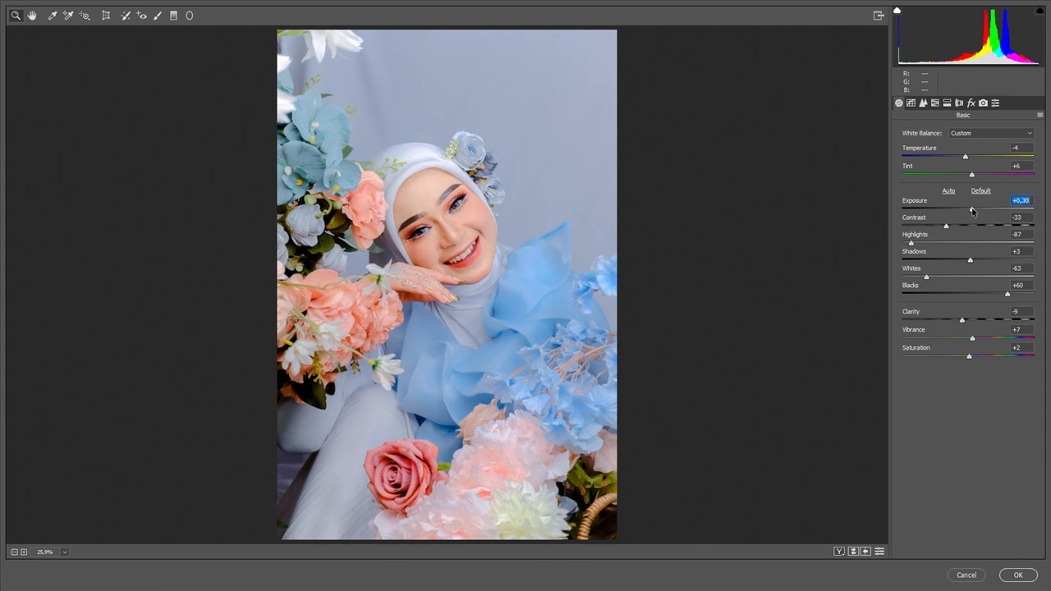
drag(936, 279, 949, 277)
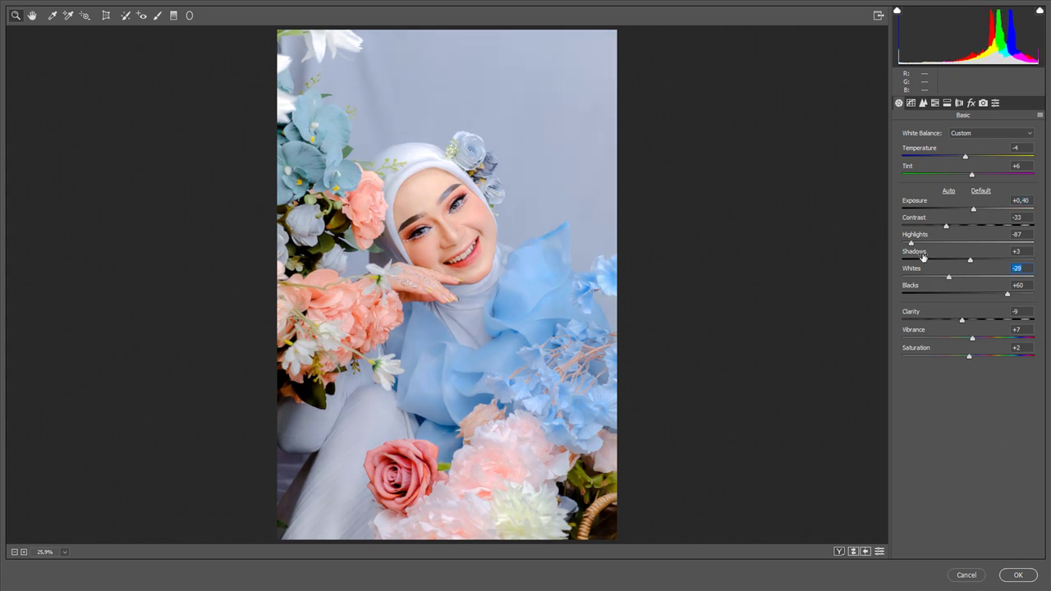
drag(911, 243, 918, 243)
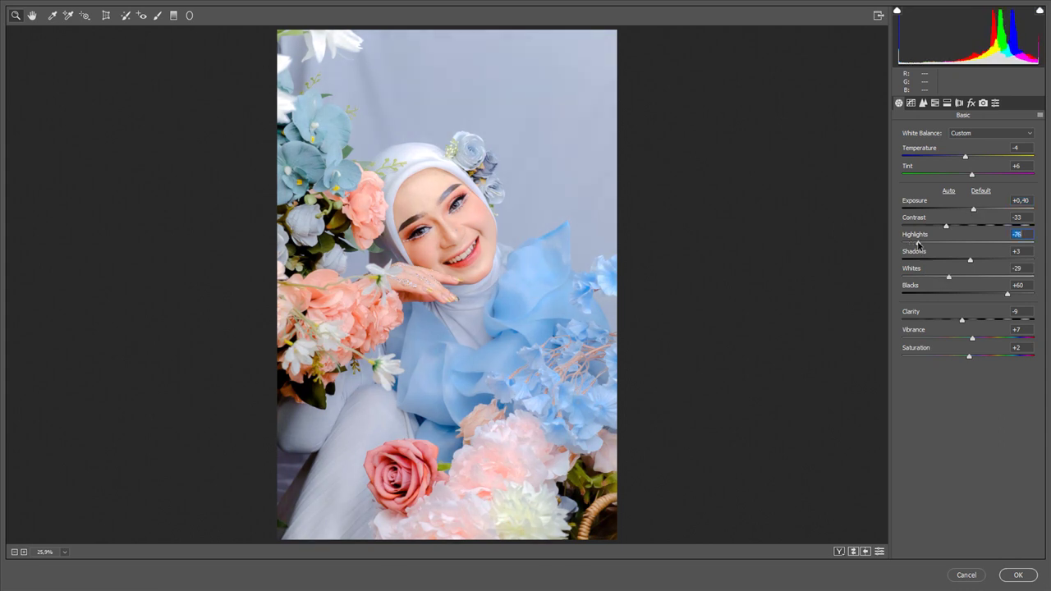
click(972, 259)
drag(975, 209, 940, 226)
mouse_move(974, 259)
mouse_down()
mouse_move(1022, 294)
mouse_move(1014, 294)
mouse_up()
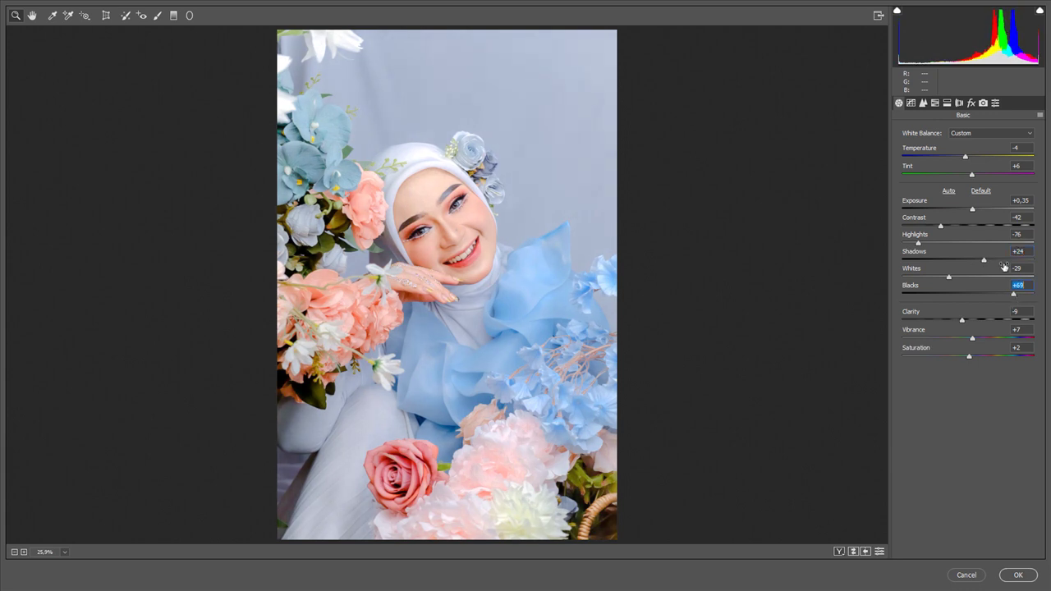
drag(972, 211, 937, 228)
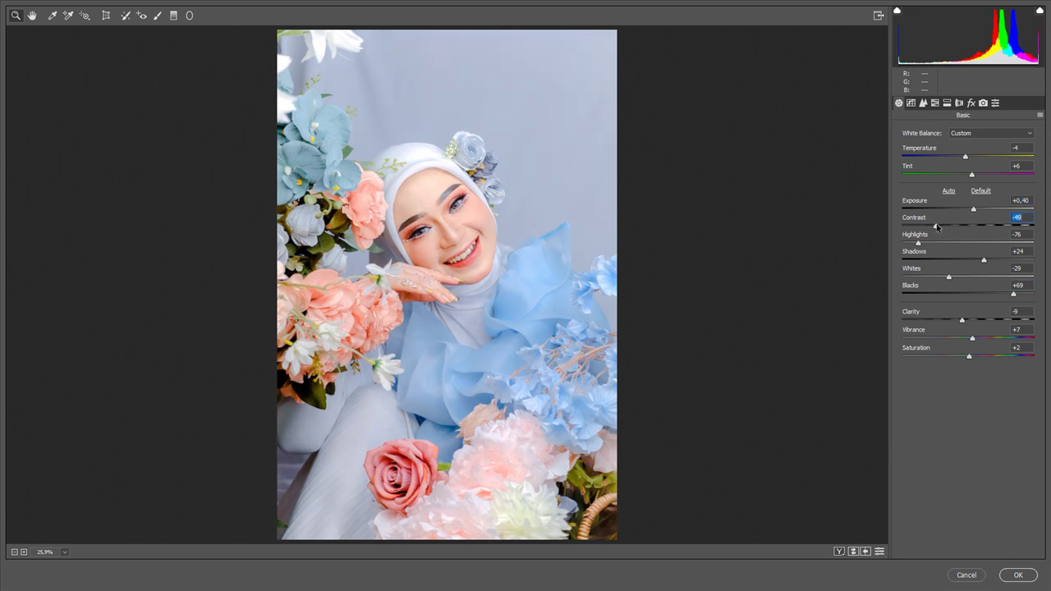
click(911, 103)
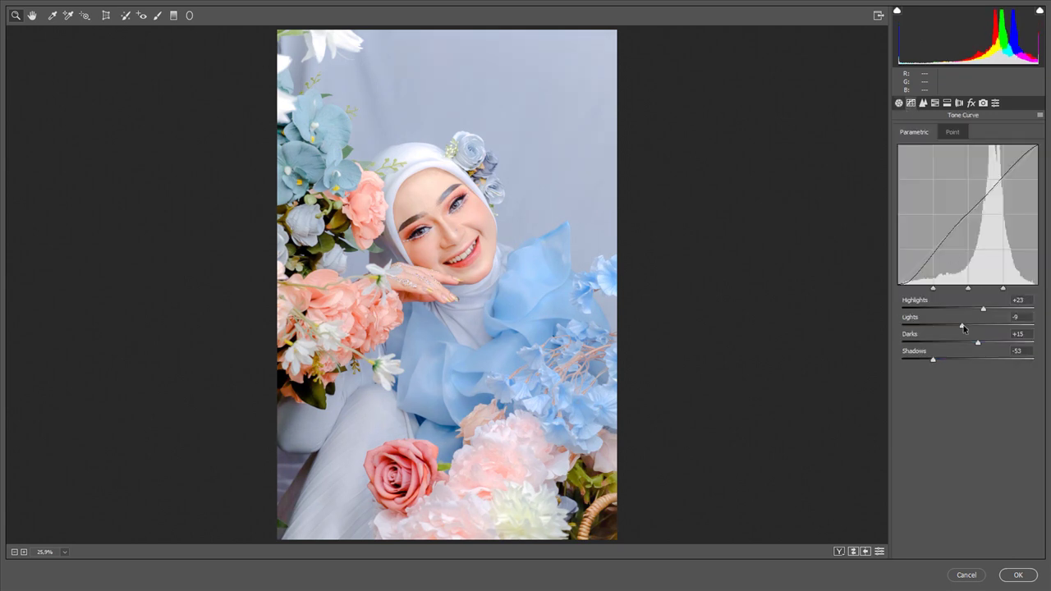
- Set the tone curve Lights to -7 and sharpening Amount to about 44
mouse_move(963, 326)
mouse_down()
mouse_move(974, 342)
mouse_move(948, 360)
mouse_up()
click(923, 103)
drag(937, 148, 940, 149)
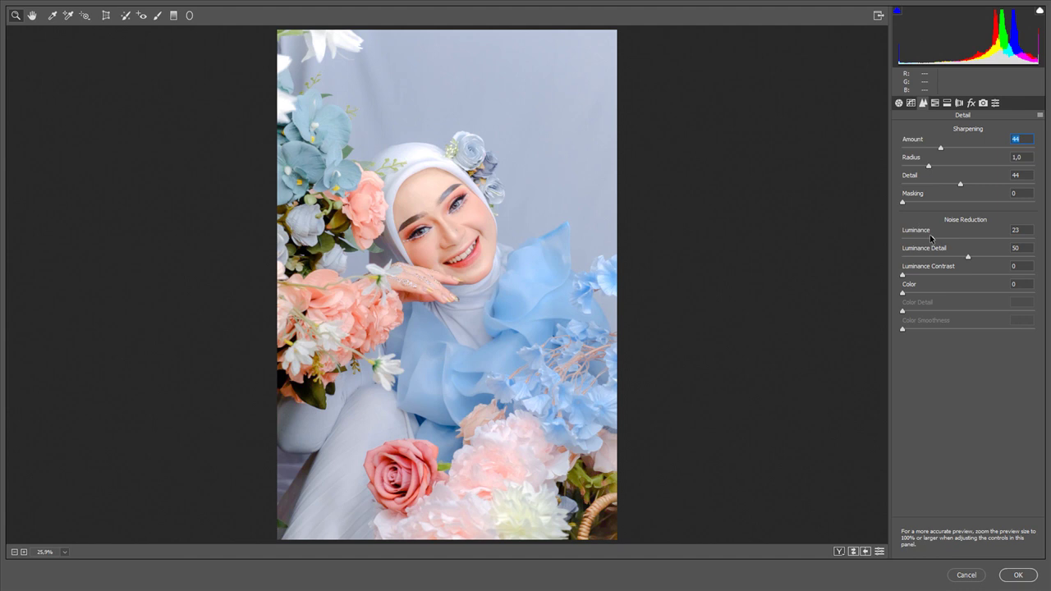
- Compare the before and after views of the Camera Raw grade
key(q)
key(q)
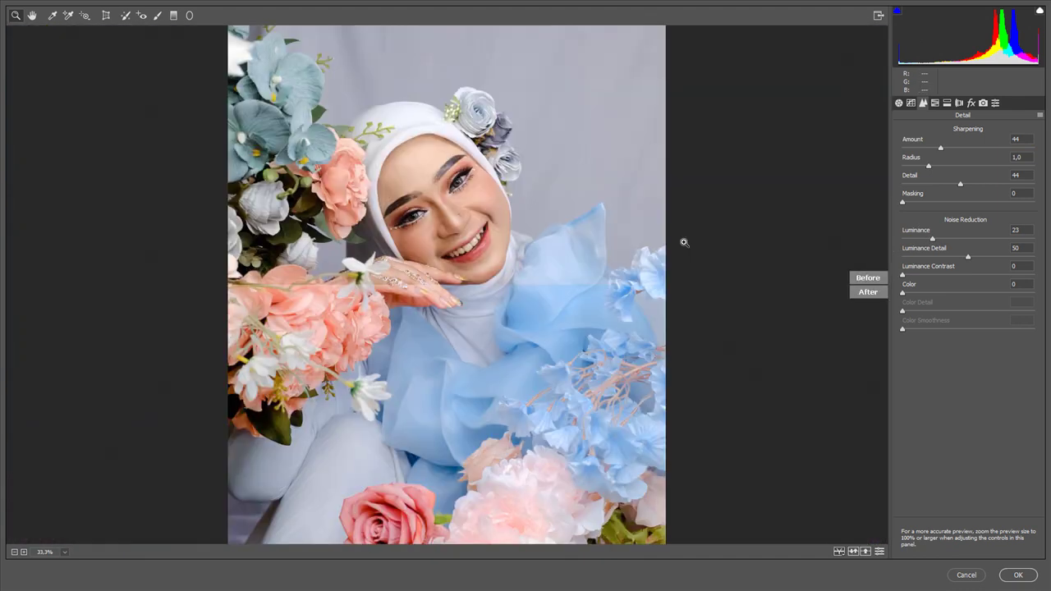
key(q)
scroll(680, 239, down, 2)
scroll(680, 239, up, 1)
scroll(680, 239, up, 1)
- Set the lens vignetting Midpoint to 30
click(959, 103)
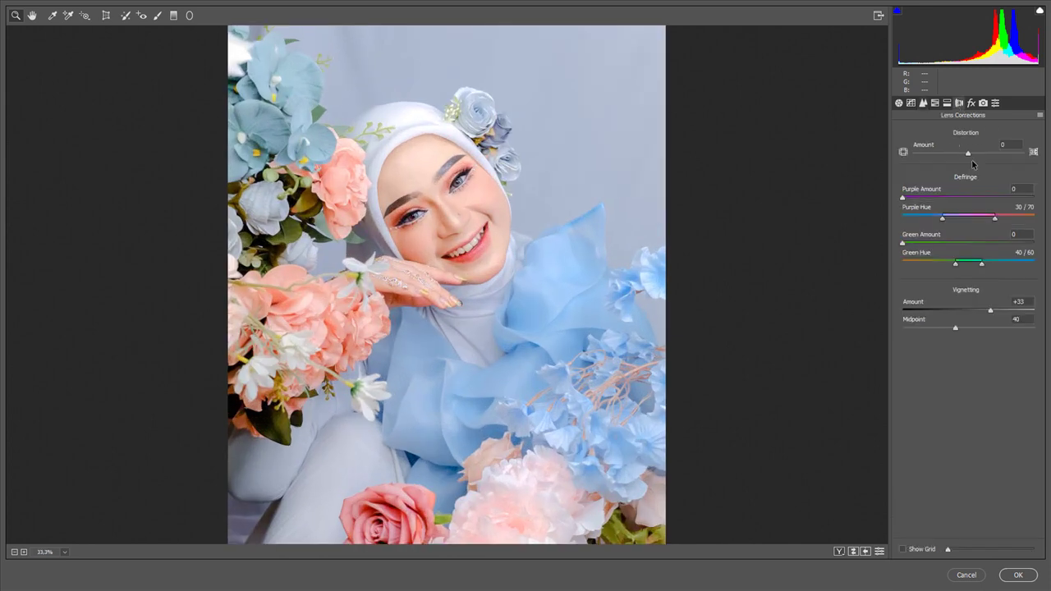
mouse_move(957, 329)
mouse_down()
mouse_move(929, 329)
mouse_move(943, 331)
mouse_up()
click(970, 103)
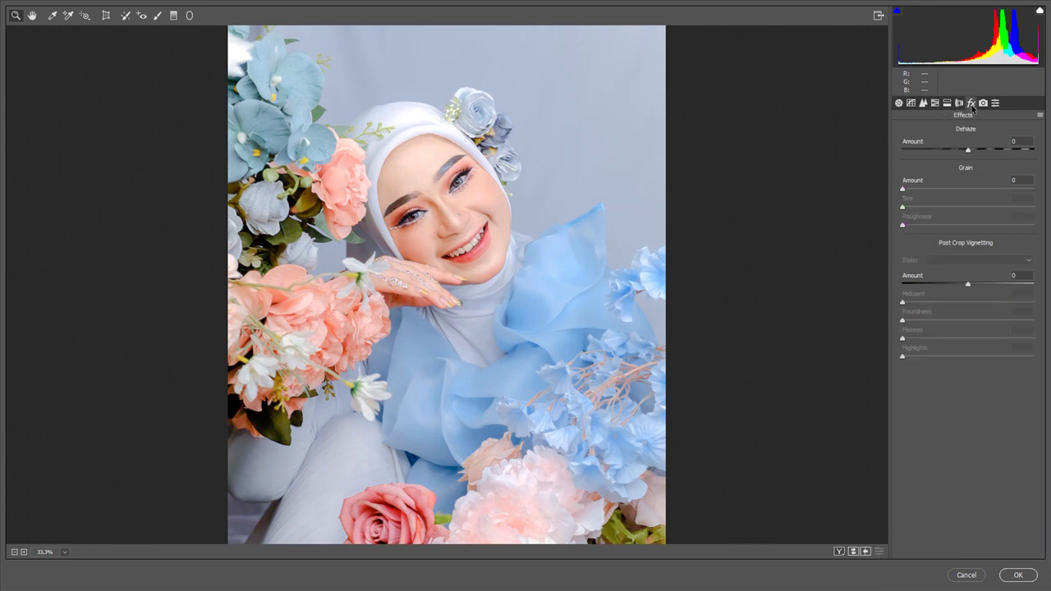
click(935, 102)
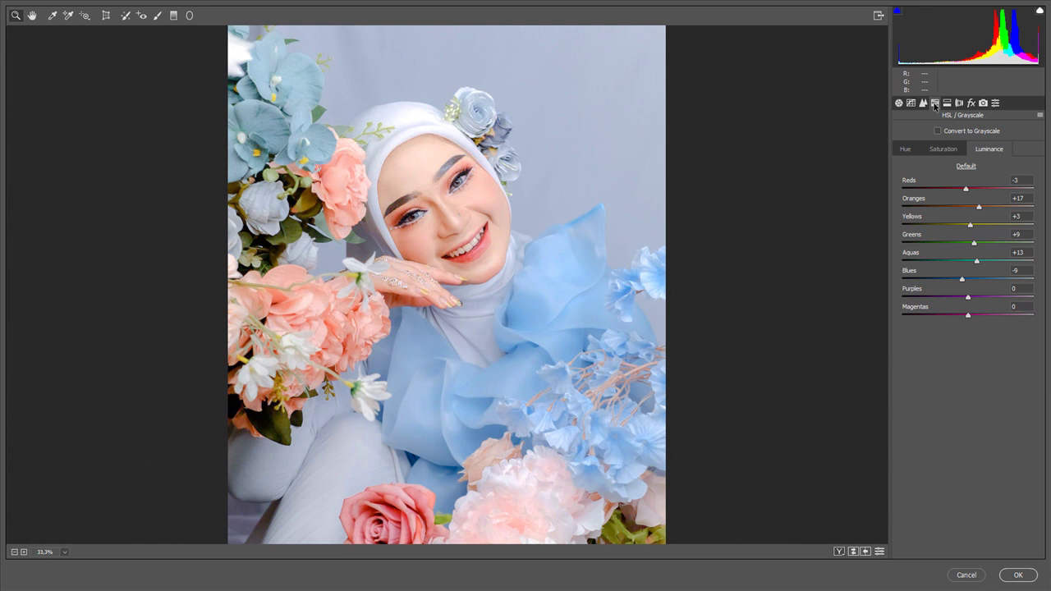
- Set Oranges luminance +24 and hue +9, commit the grade, and move to the fourth portrait
drag(979, 207, 970, 190)
click(944, 148)
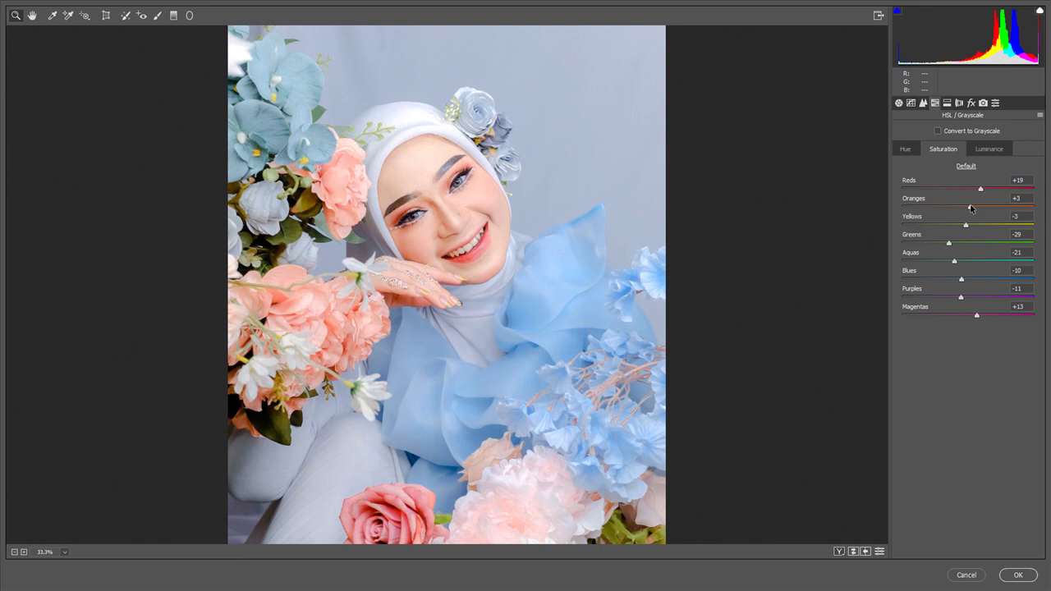
drag(972, 208, 976, 210)
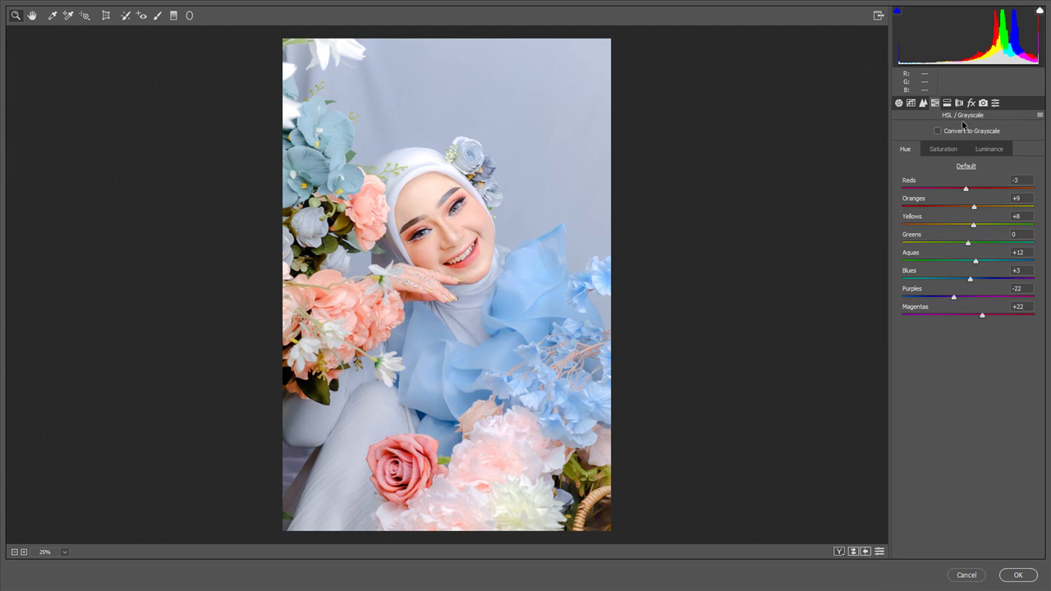
click(1018, 575)
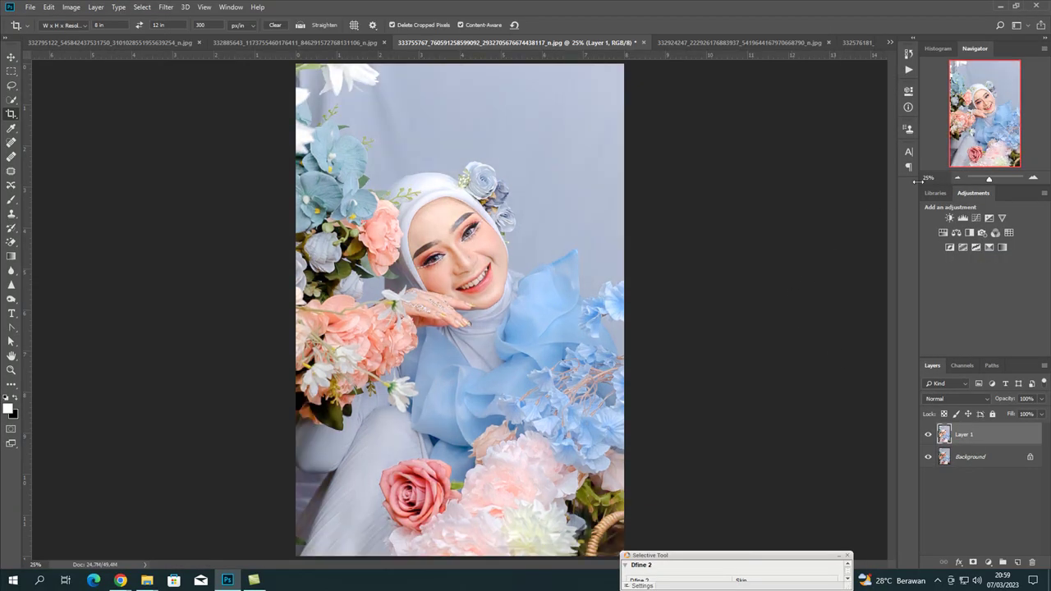
click(694, 45)
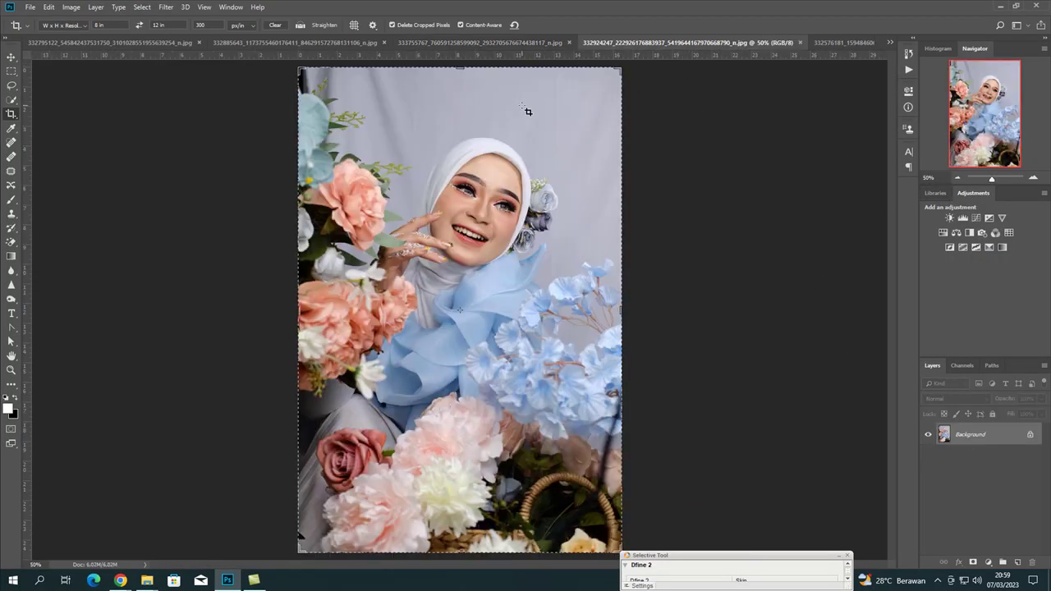
- Commit the fourth portrait's 8x12 in crop, duplicate it to Layer 1, and open Camera Raw Filter
click(552, 26)
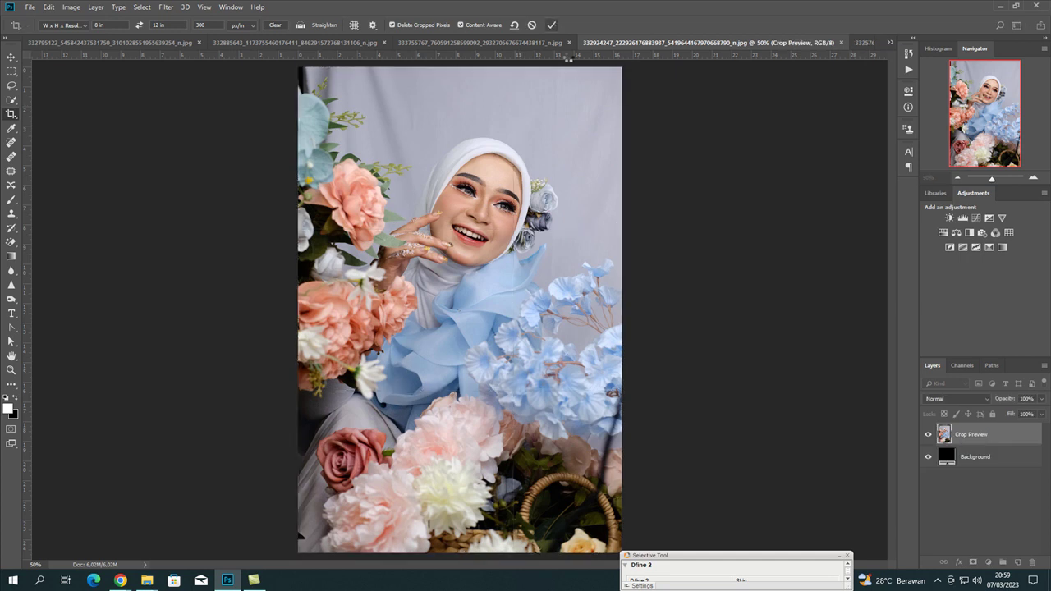
key(ctrl+minus)
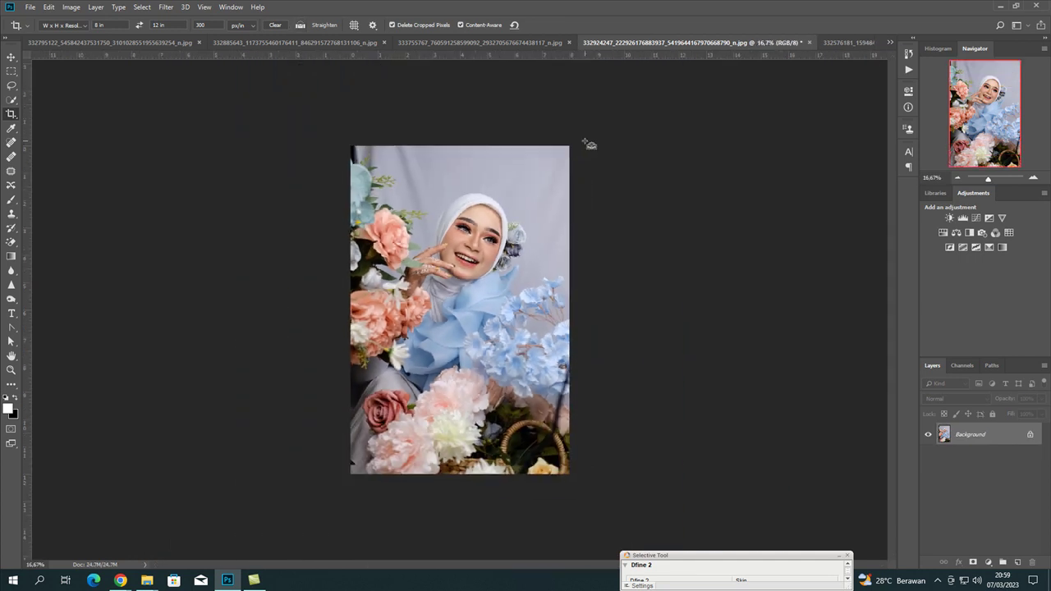
key(ctrl+j)
click(167, 8)
click(200, 73)
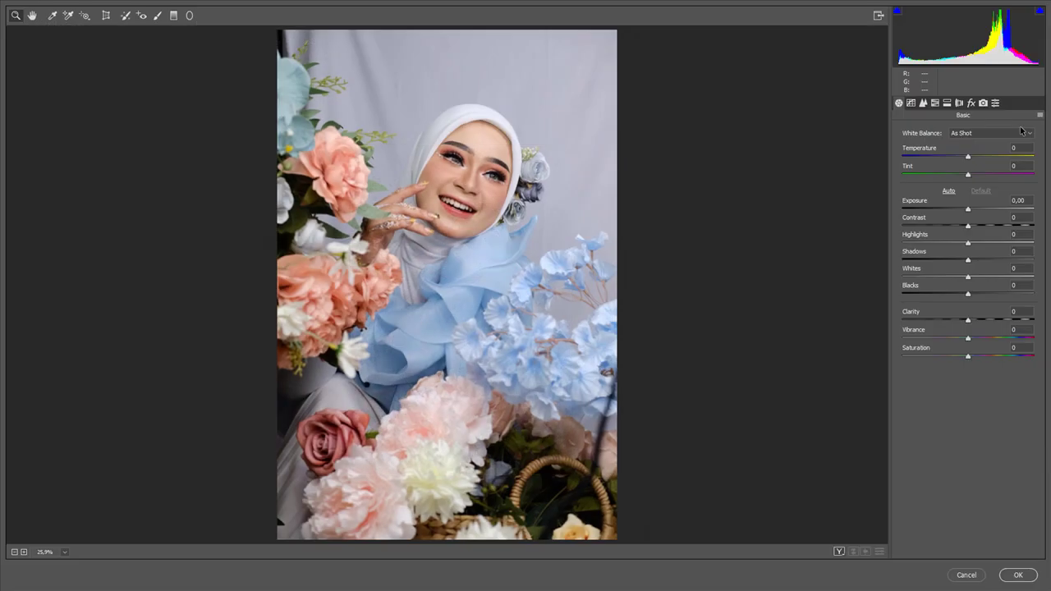
- Load the previous conversion, then set Temperature -3 and Contrast -28
click(1039, 116)
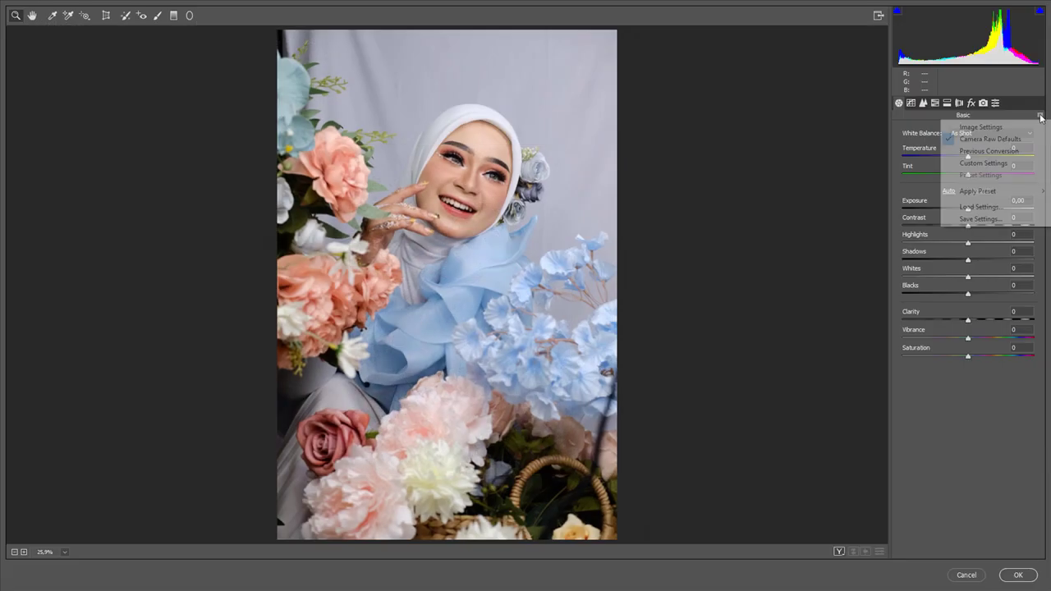
click(989, 151)
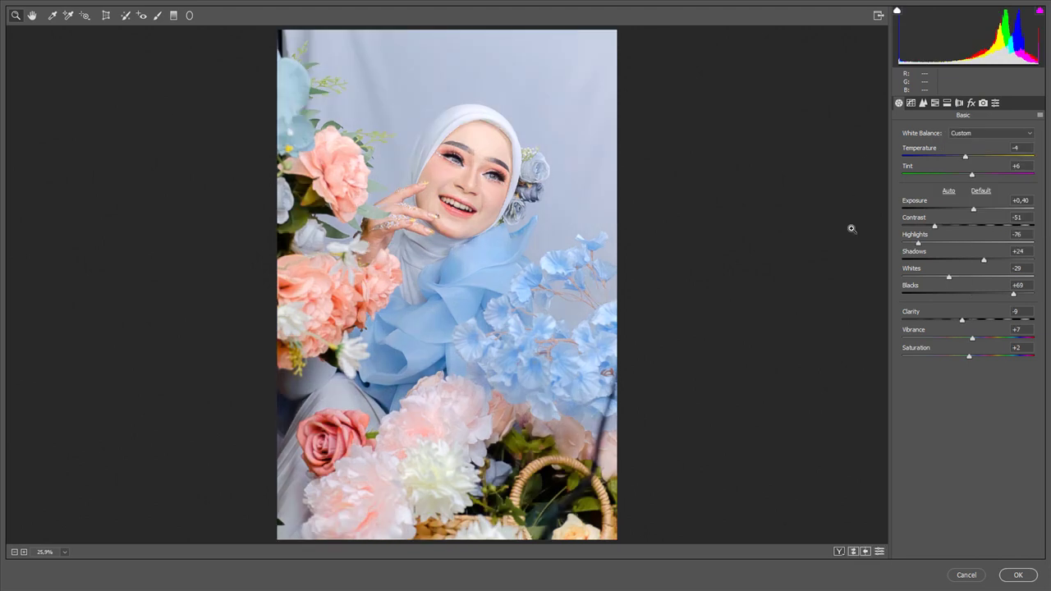
drag(935, 227, 939, 228)
drag(965, 156, 967, 157)
click(972, 175)
click(974, 210)
drag(944, 226, 950, 231)
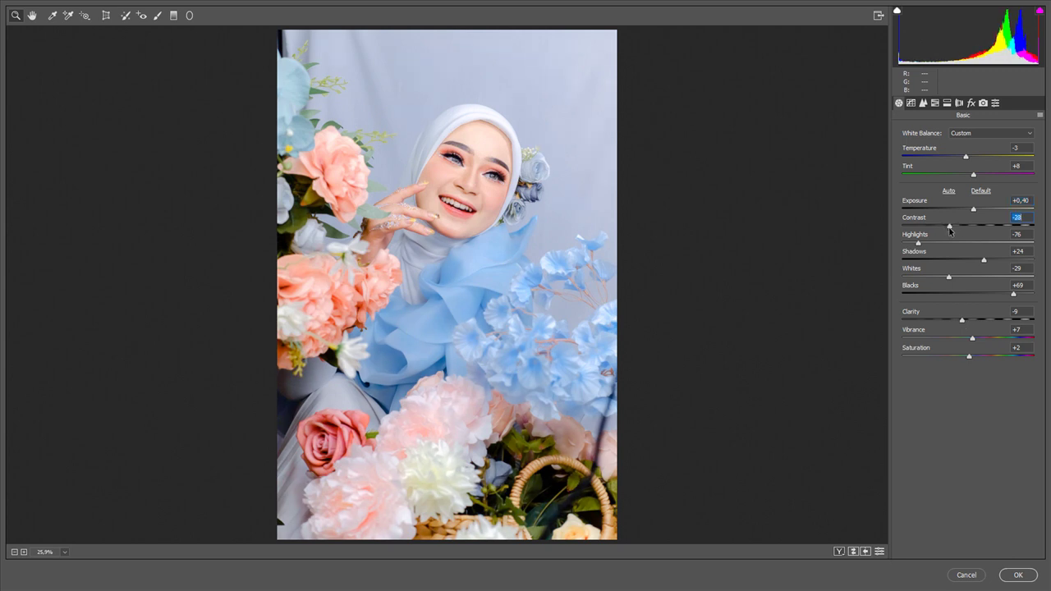
- Raise the tone curve Darks and set sharpening Amount to 44
click(910, 103)
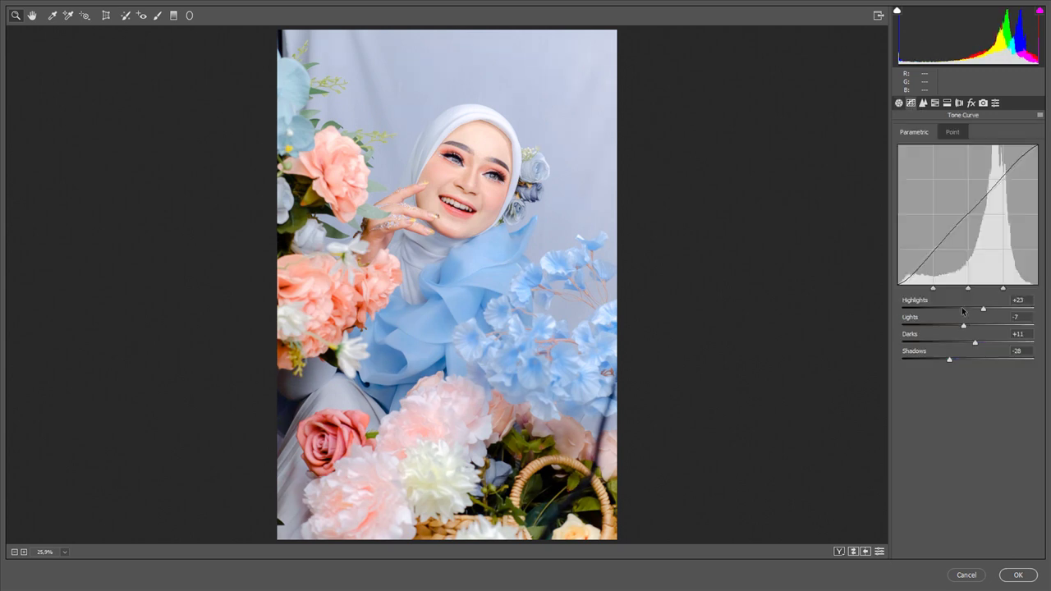
drag(973, 343, 946, 362)
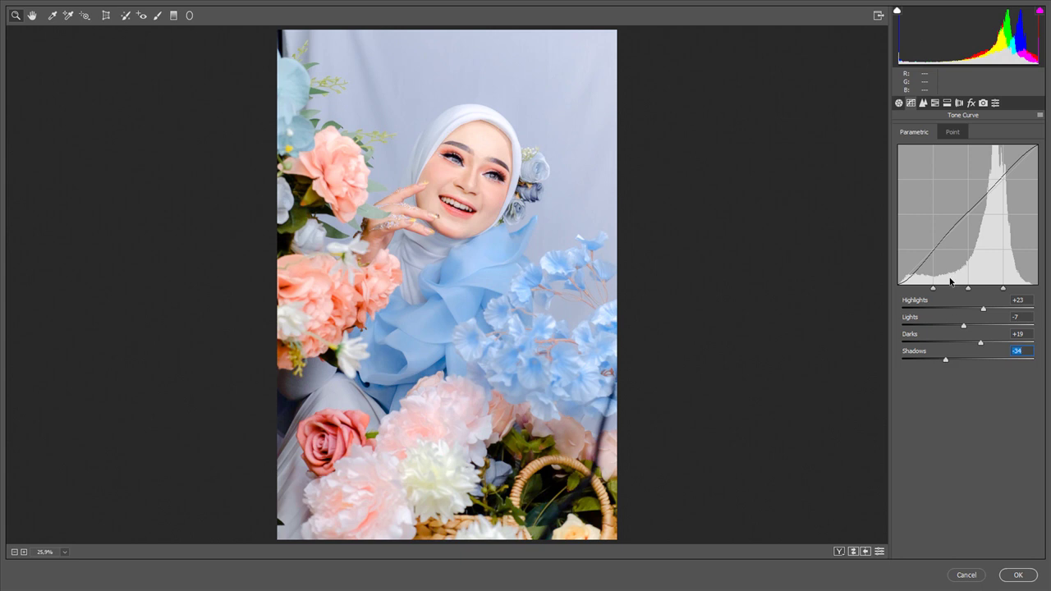
click(923, 102)
mouse_move(941, 149)
mouse_down()
mouse_move(931, 152)
mouse_move(944, 152)
mouse_up()
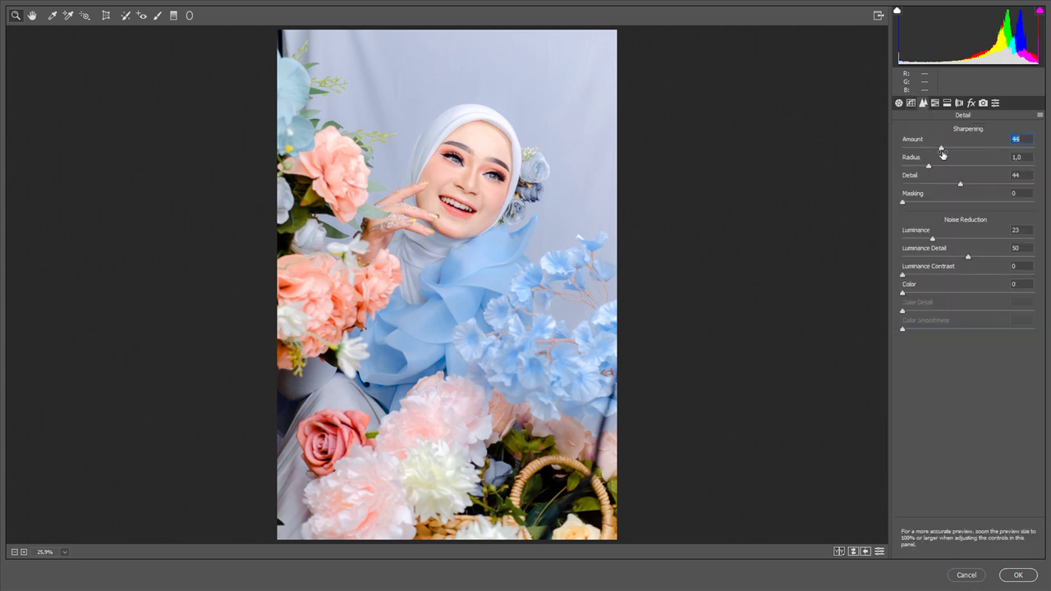
key(q)
scroll(740, 207, up, 2)
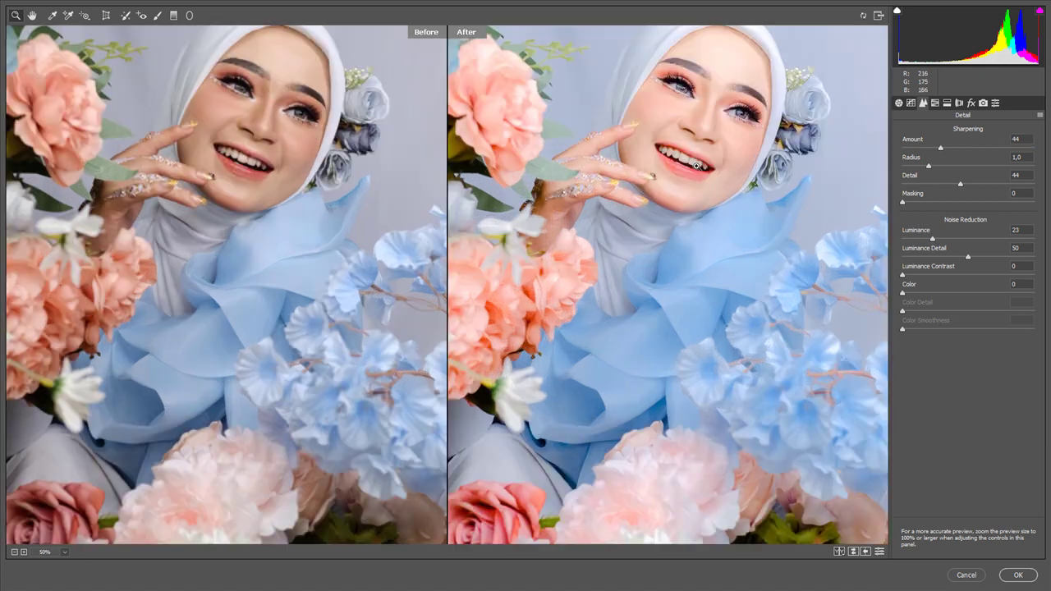
scroll(740, 207, up, 1)
scroll(723, 205, up, 1)
drag(673, 140, 674, 286)
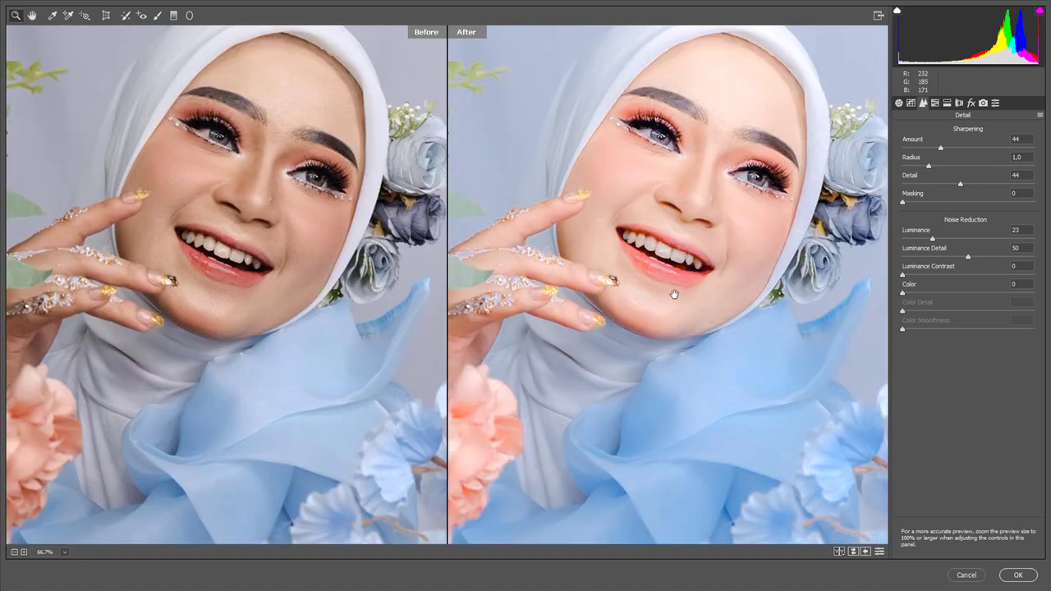
click(840, 553)
click(839, 553)
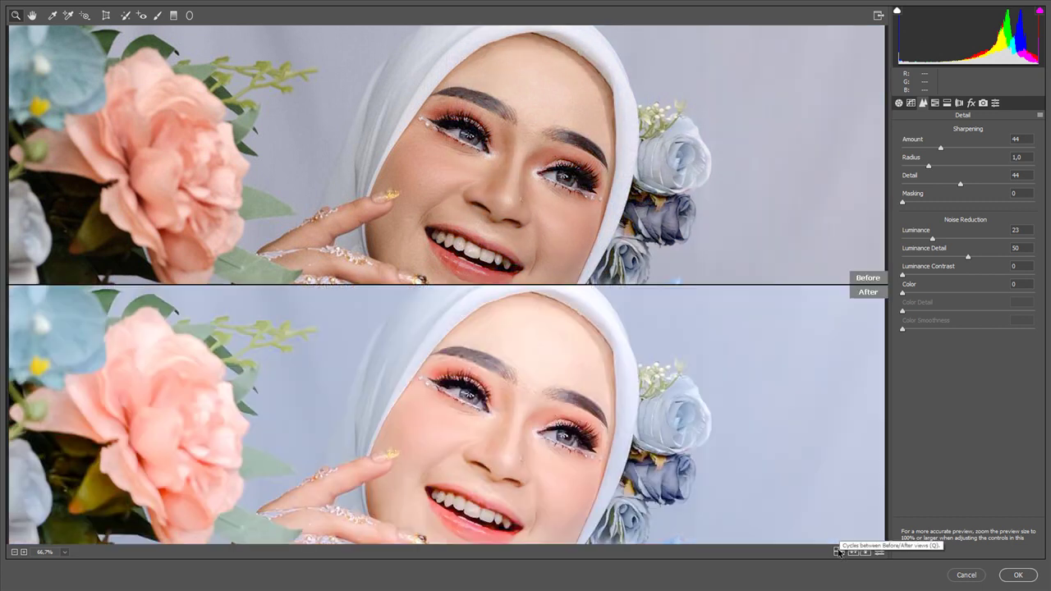
click(839, 553)
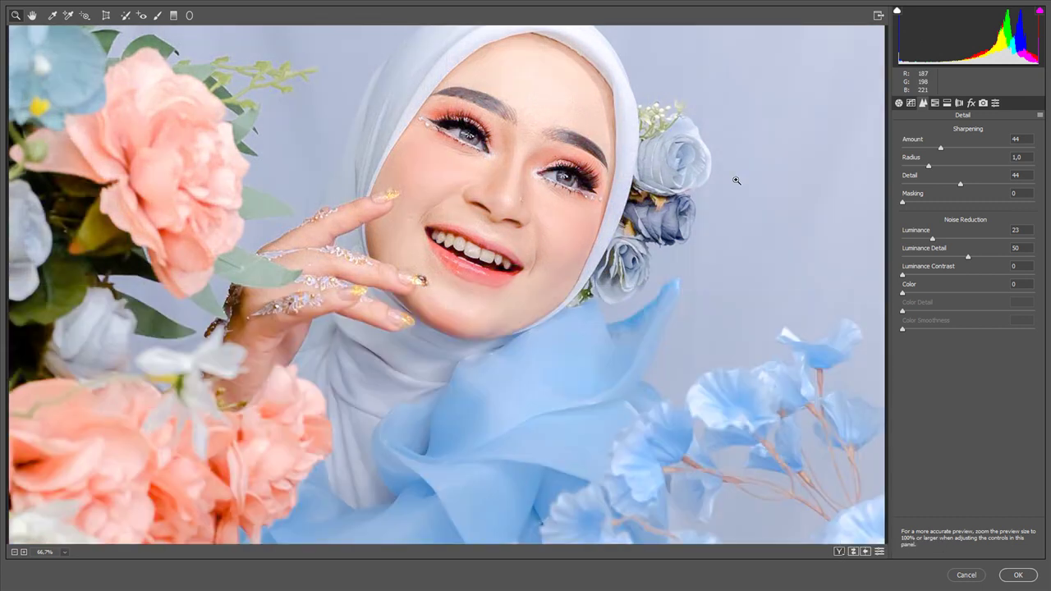
key(ctrl+0)
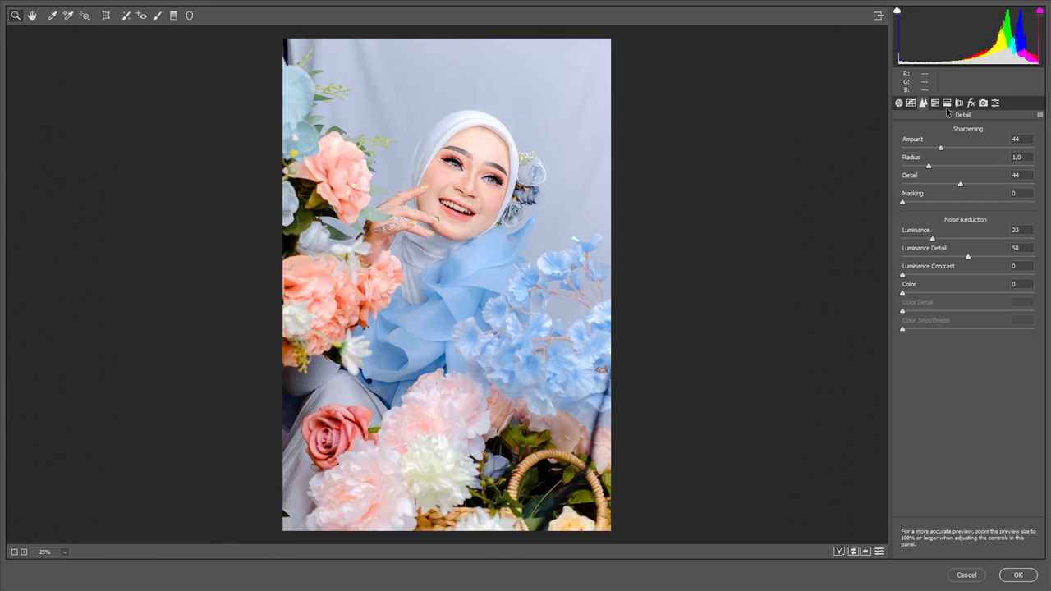
- Raise Oranges luminance to +23 and commit the grade to Layer 1
click(934, 102)
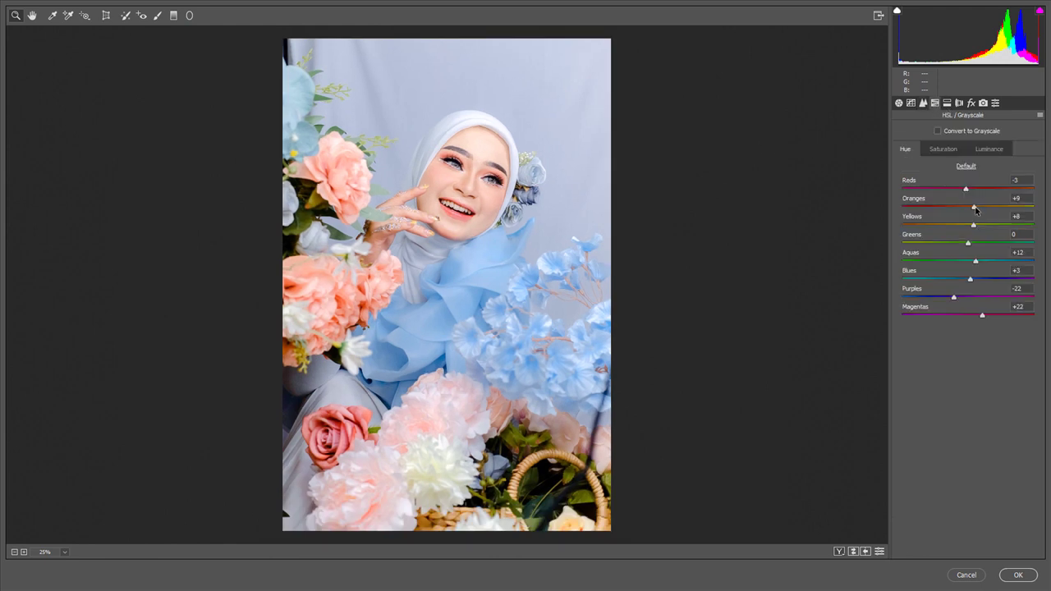
click(986, 148)
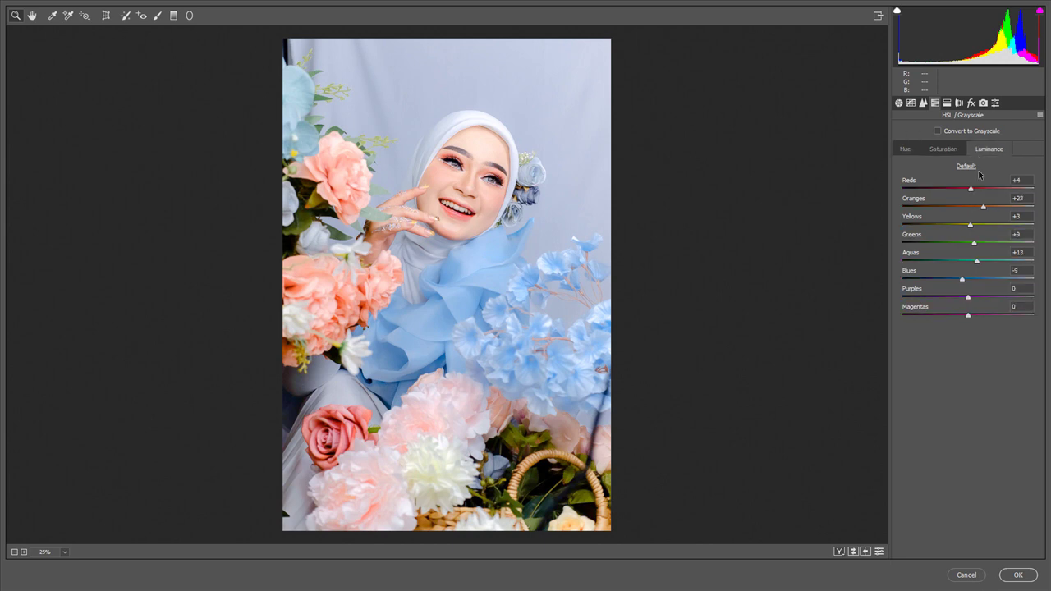
drag(975, 207, 979, 207)
click(1018, 575)
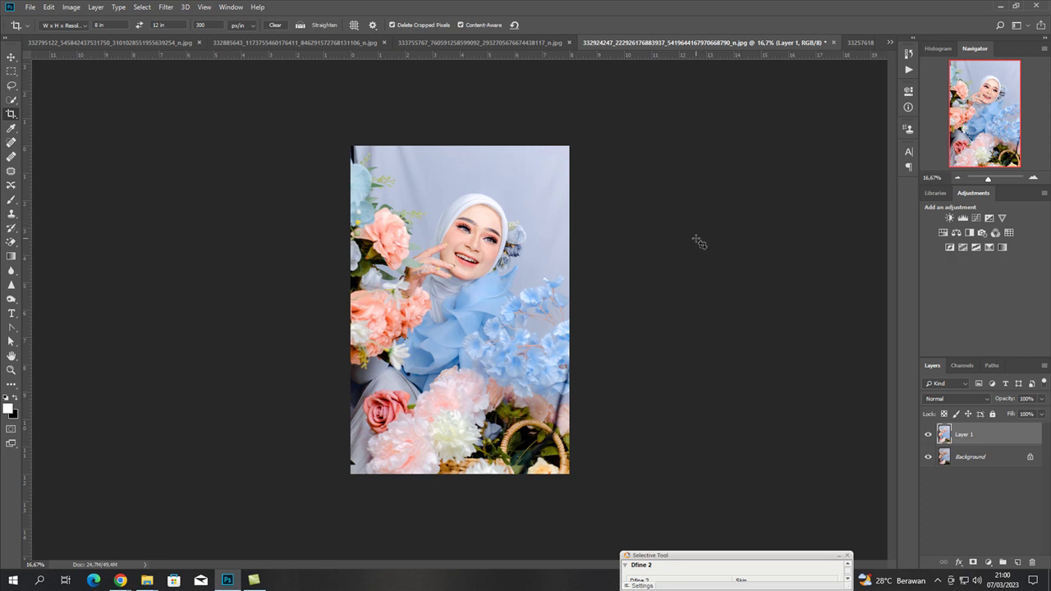
- Crop the fifth portrait to 8x12 in, fit it in view, and open Camera Raw Filter
click(864, 43)
click(575, 153)
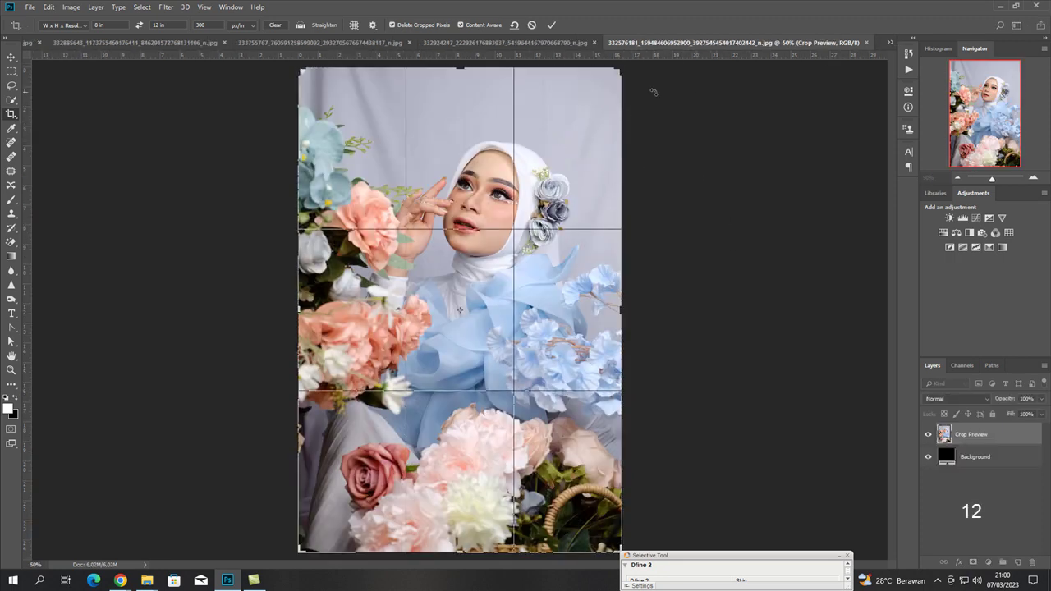
drag(653, 92, 676, 77)
drag(462, 554, 462, 546)
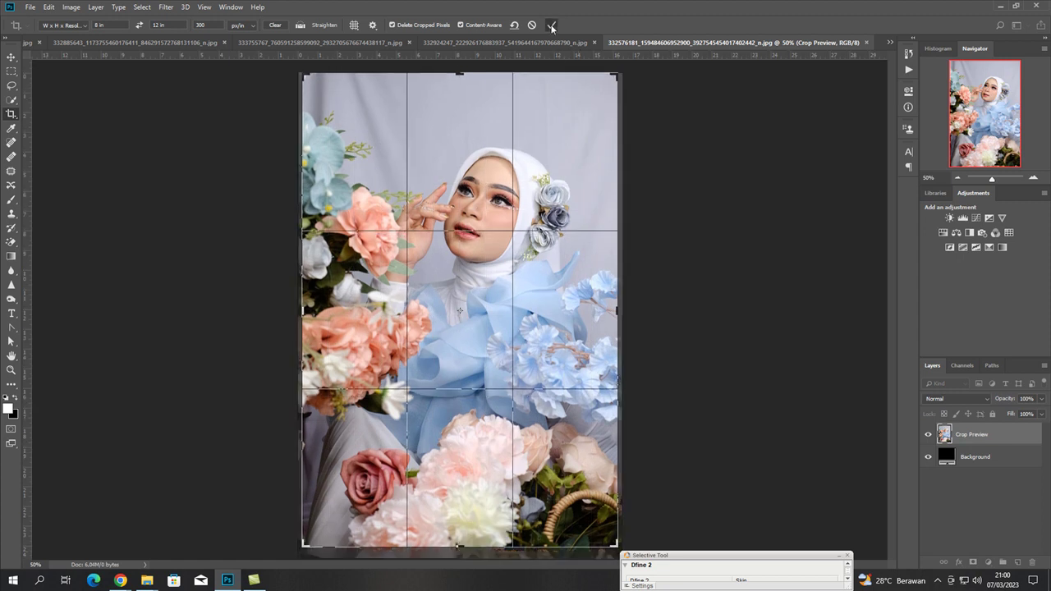
click(552, 25)
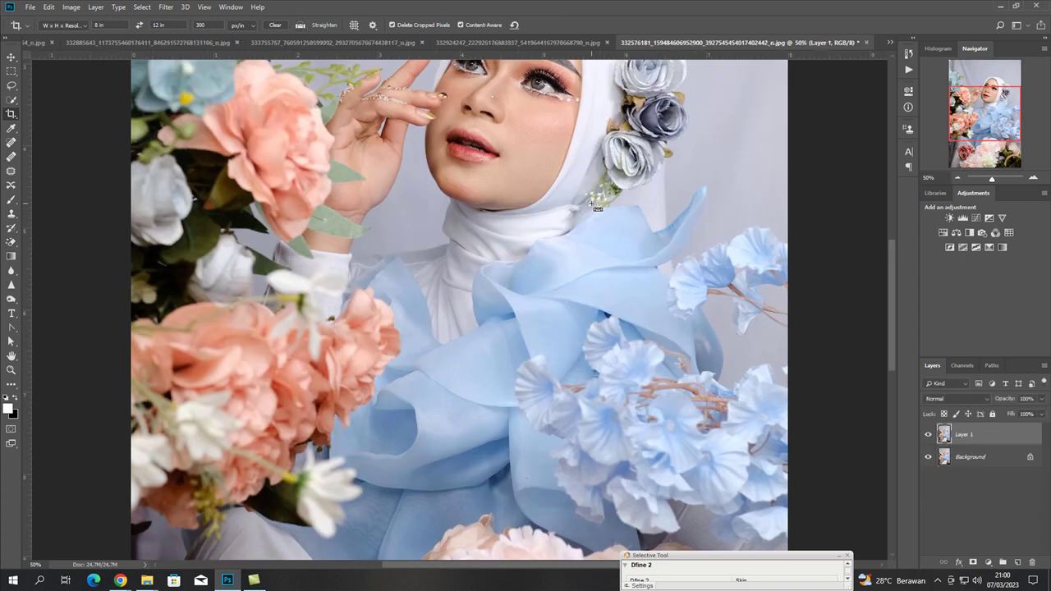
key(ctrl+0)
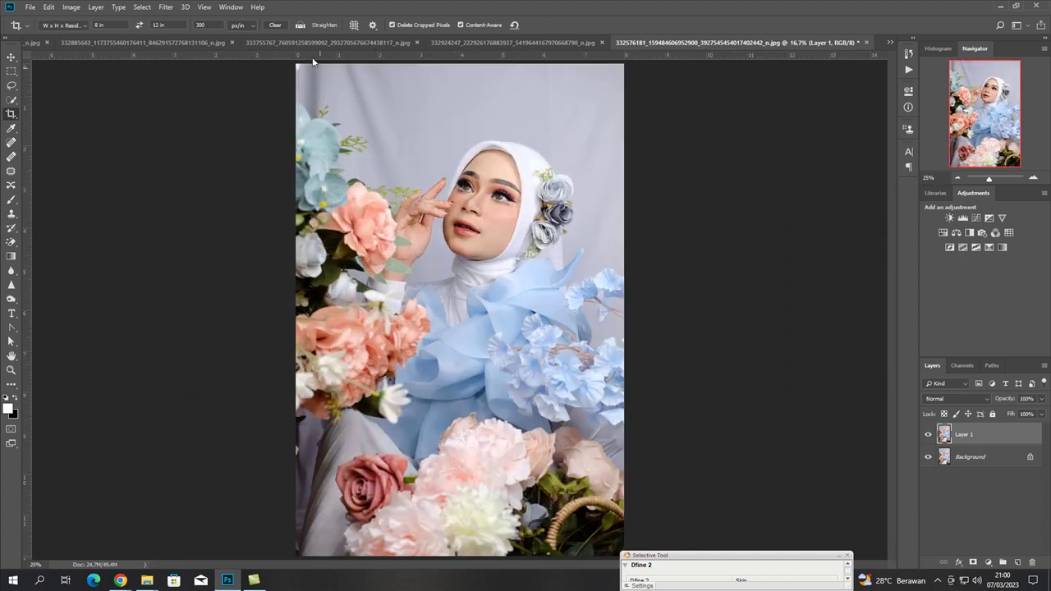
click(166, 6)
click(210, 74)
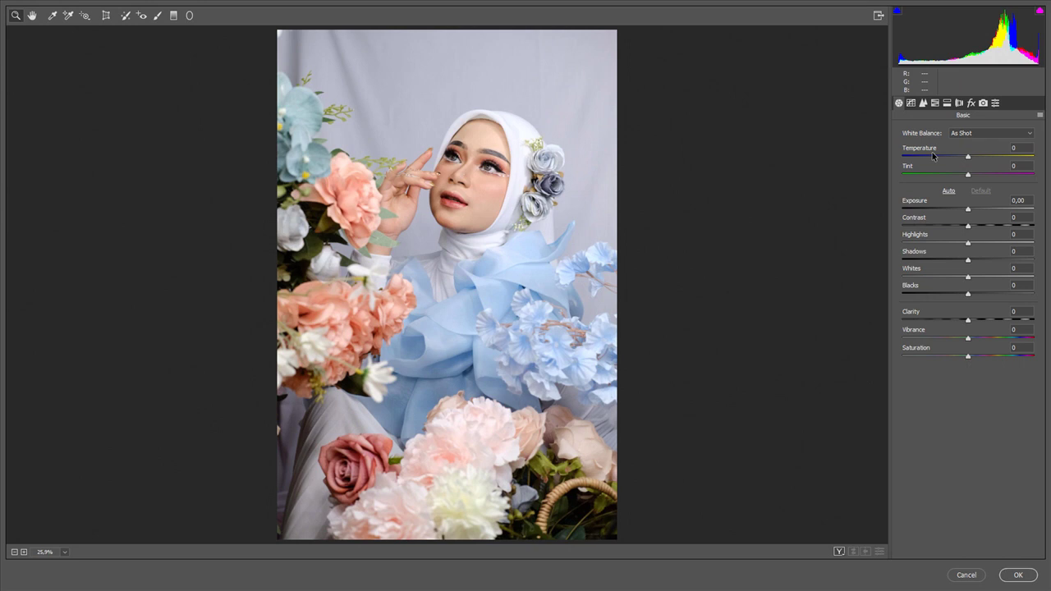
- Load the previous conversion and set Exposure +0.35, Whites -62 and Contrast -13
click(1040, 115)
click(977, 150)
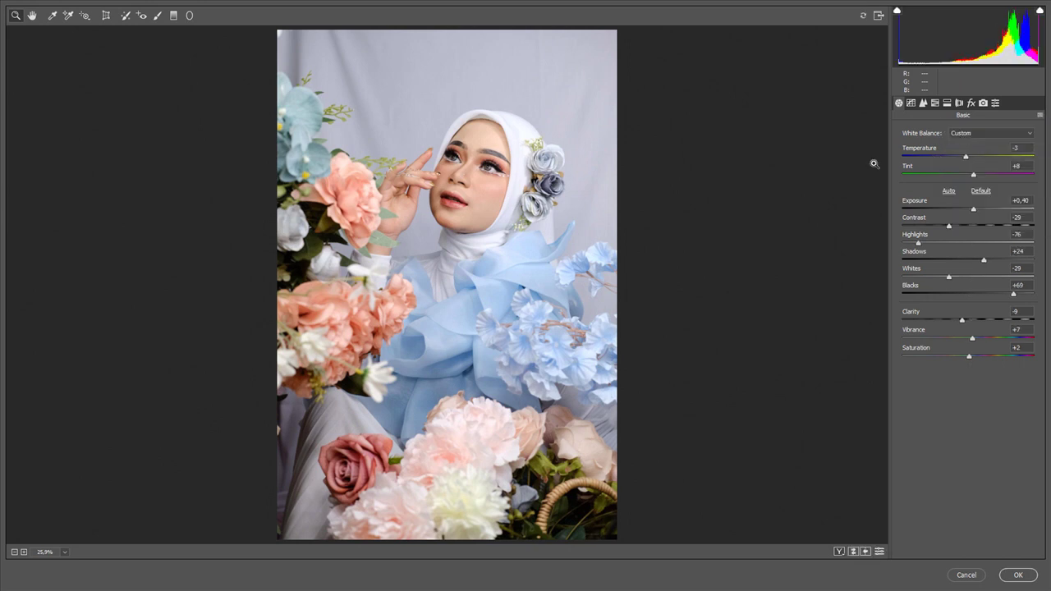
drag(978, 210, 973, 210)
mouse_move(949, 277)
mouse_down()
mouse_move(926, 278)
mouse_move(913, 243)
mouse_up()
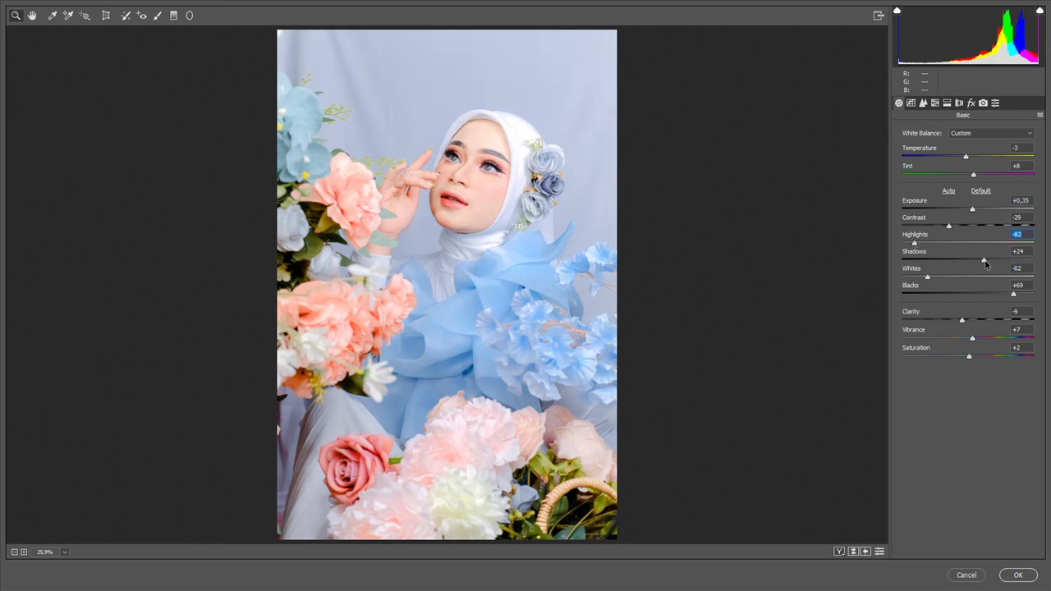
drag(950, 227, 960, 227)
click(911, 103)
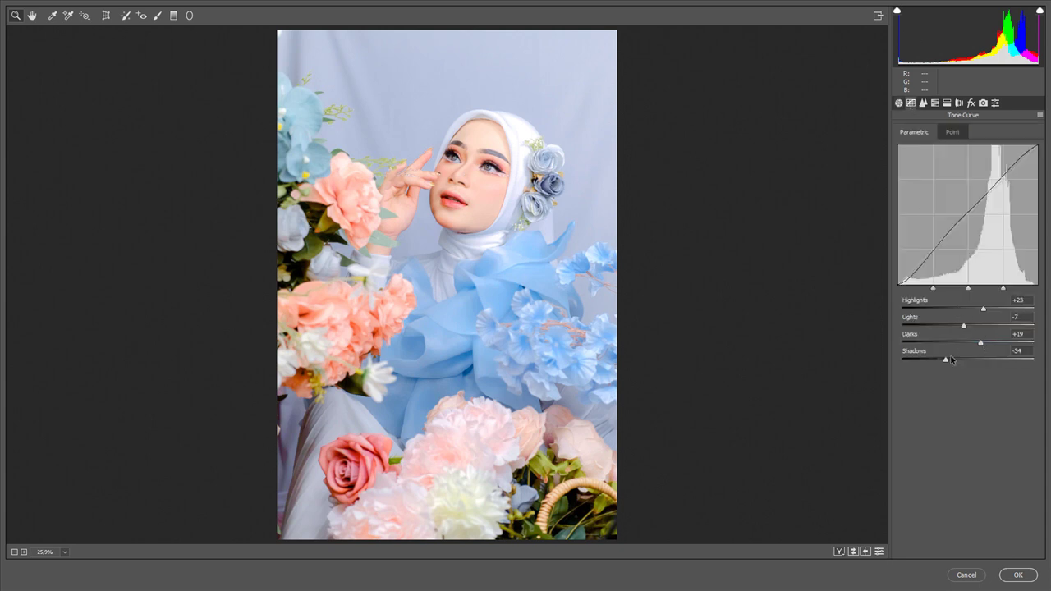
- Set the tone curve Lights to -10 and the sharpening Radius to 1.1
drag(964, 327, 988, 350)
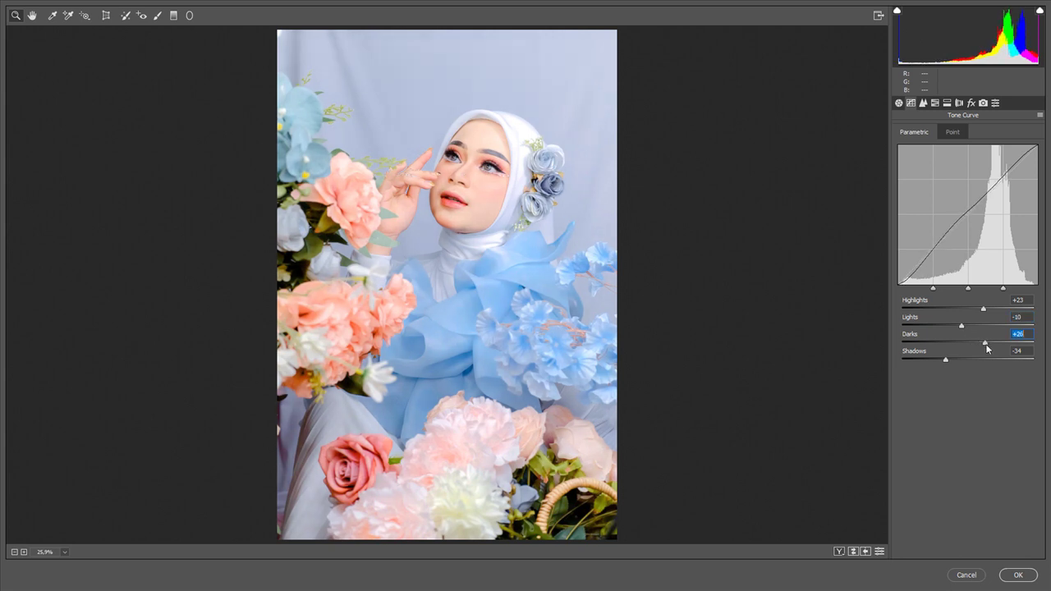
click(924, 103)
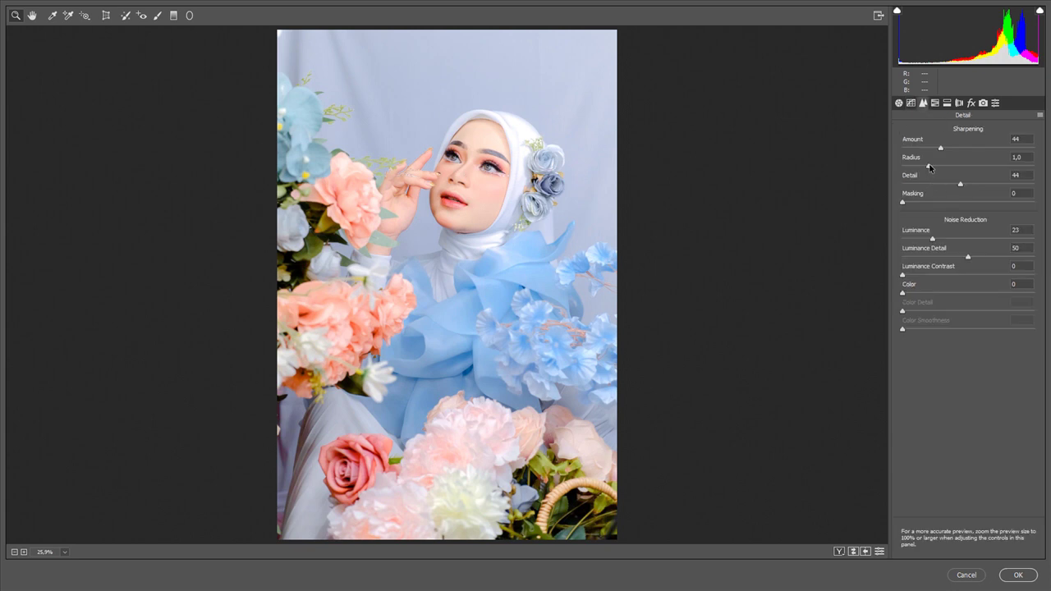
drag(931, 166, 944, 149)
- Set Oranges luminance +19, tweak saturation, hue +9, and apply the Camera Raw grade to Layer 1
click(934, 103)
drag(983, 209, 980, 209)
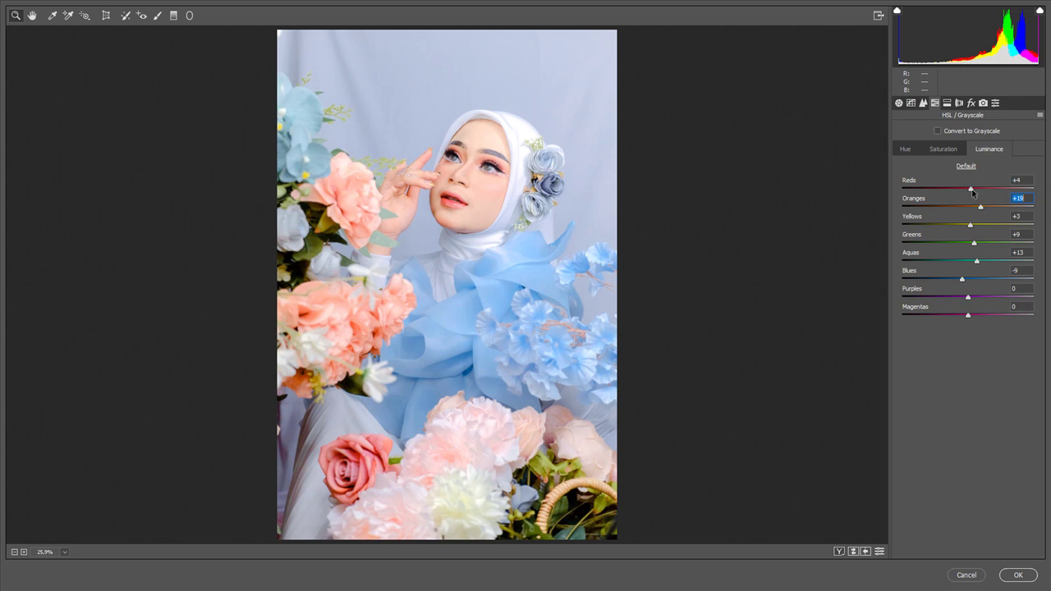
click(941, 150)
drag(970, 208, 969, 207)
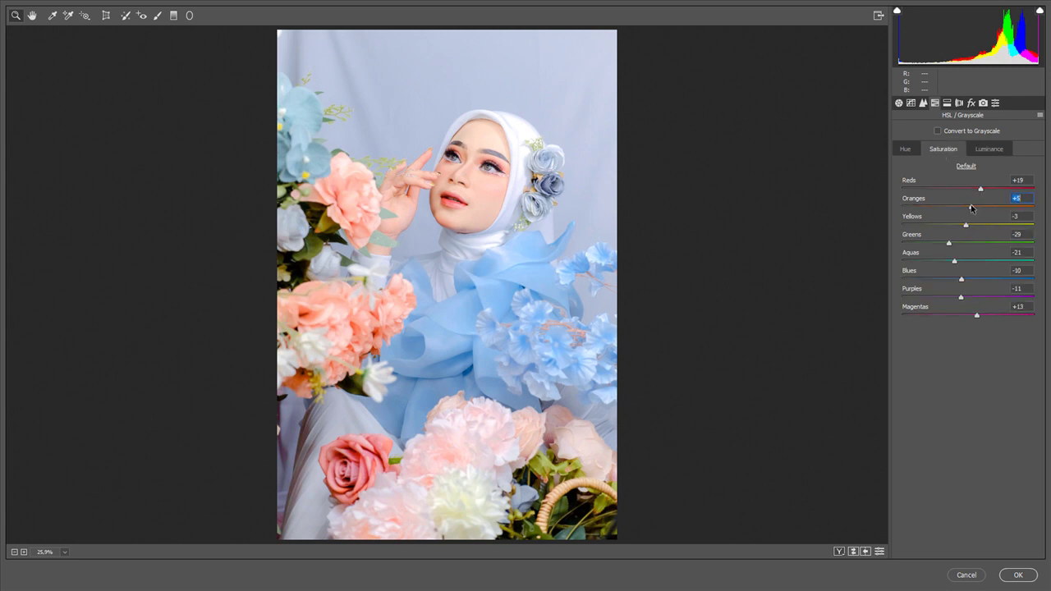
click(908, 151)
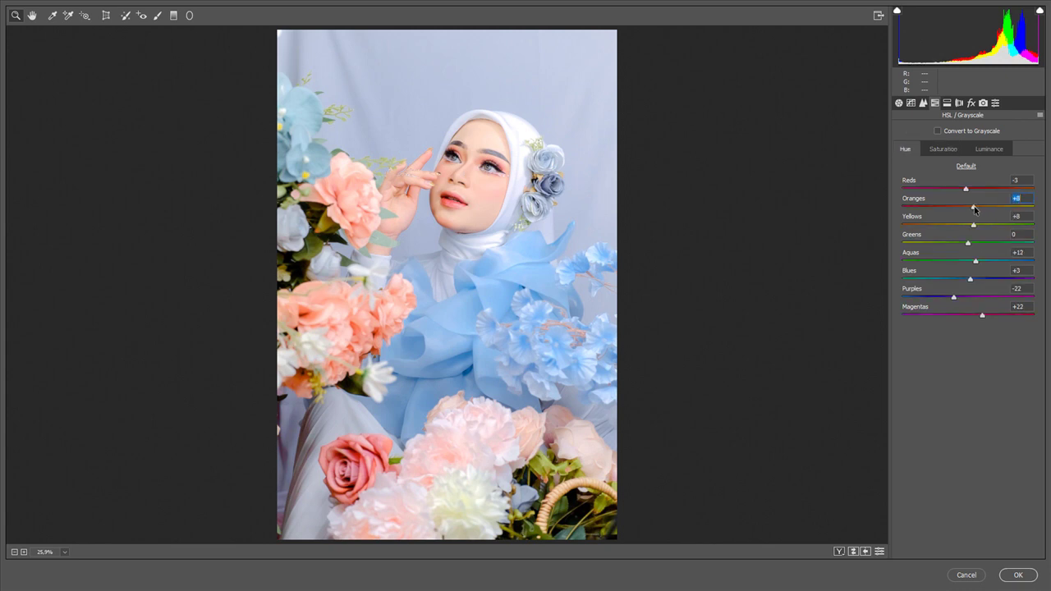
drag(975, 208, 976, 209)
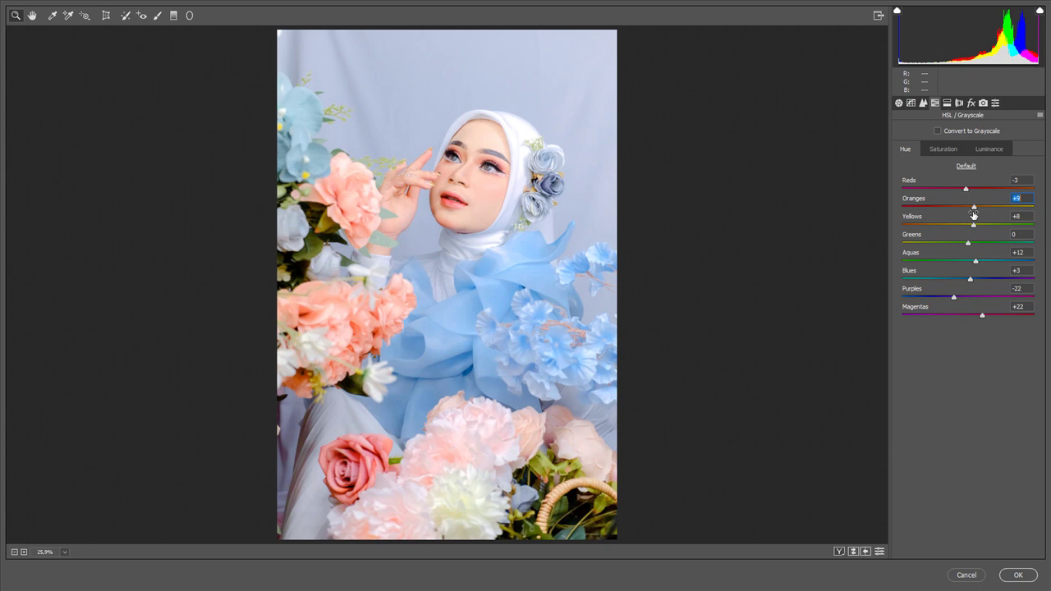
click(1018, 575)
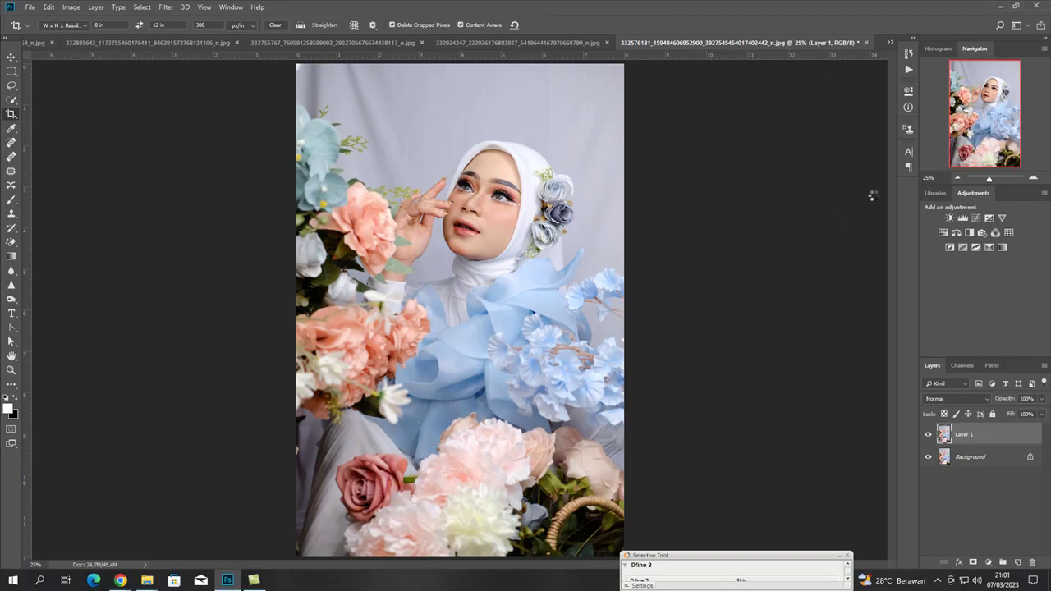